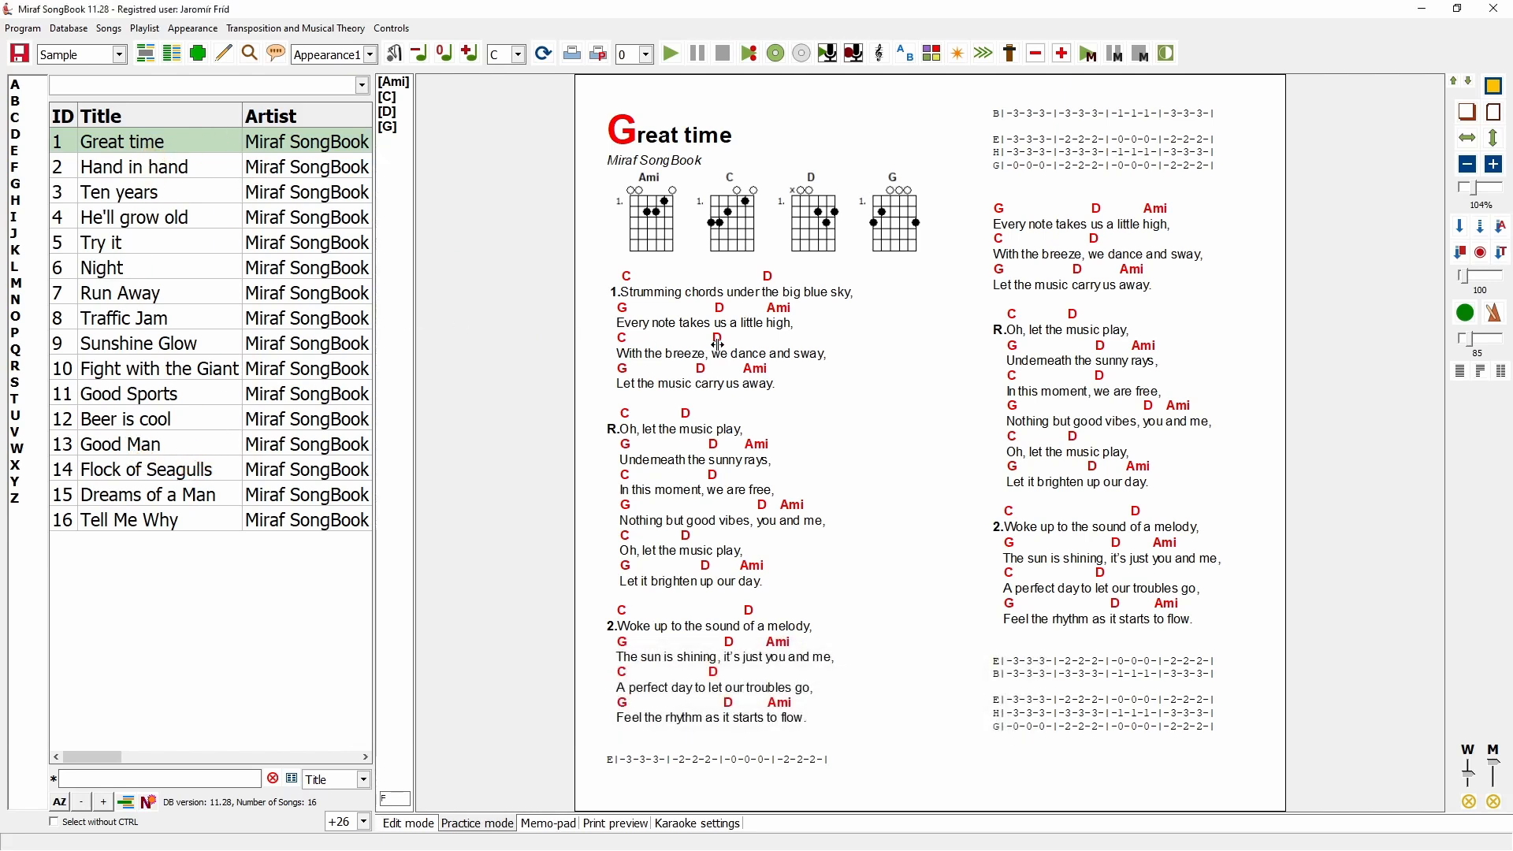
Widen the song database list to reveal its Audio column and hide the chord list beside the song sheet.
drag(719, 344, 757, 343)
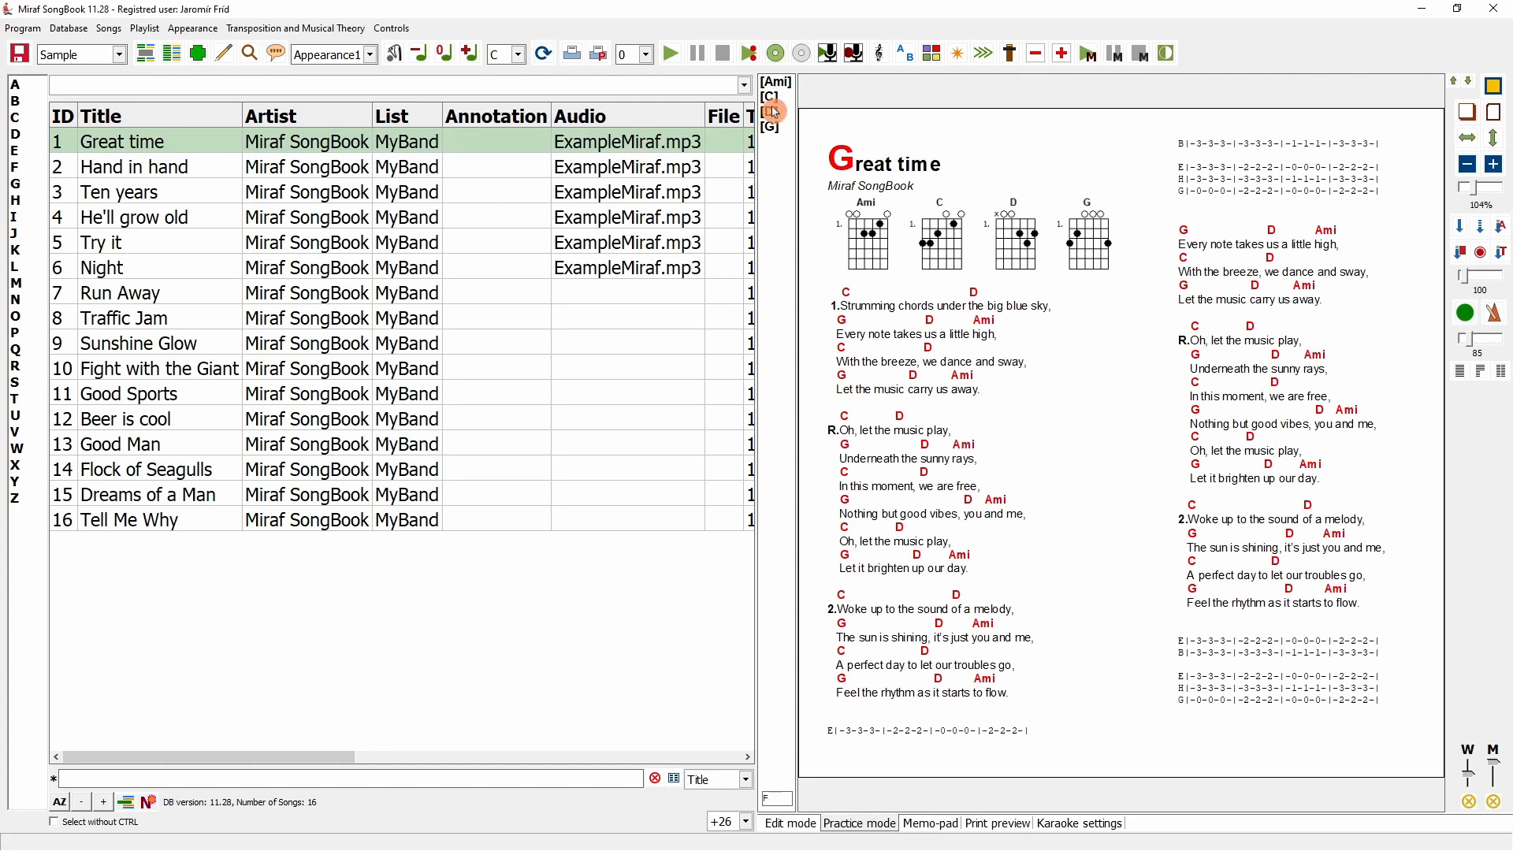
click(904, 54)
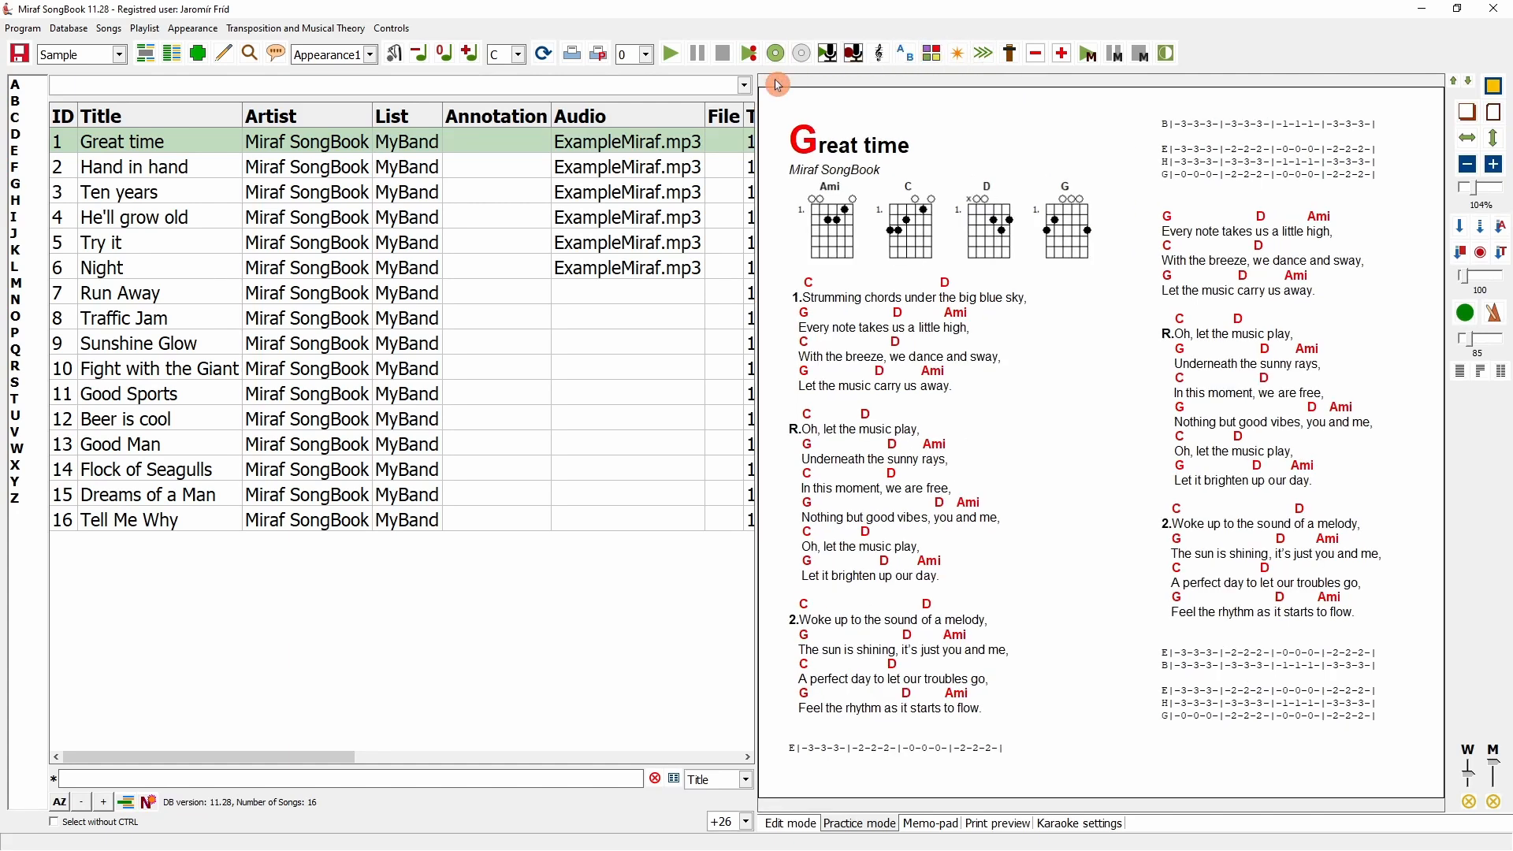
drag(754, 123, 745, 124)
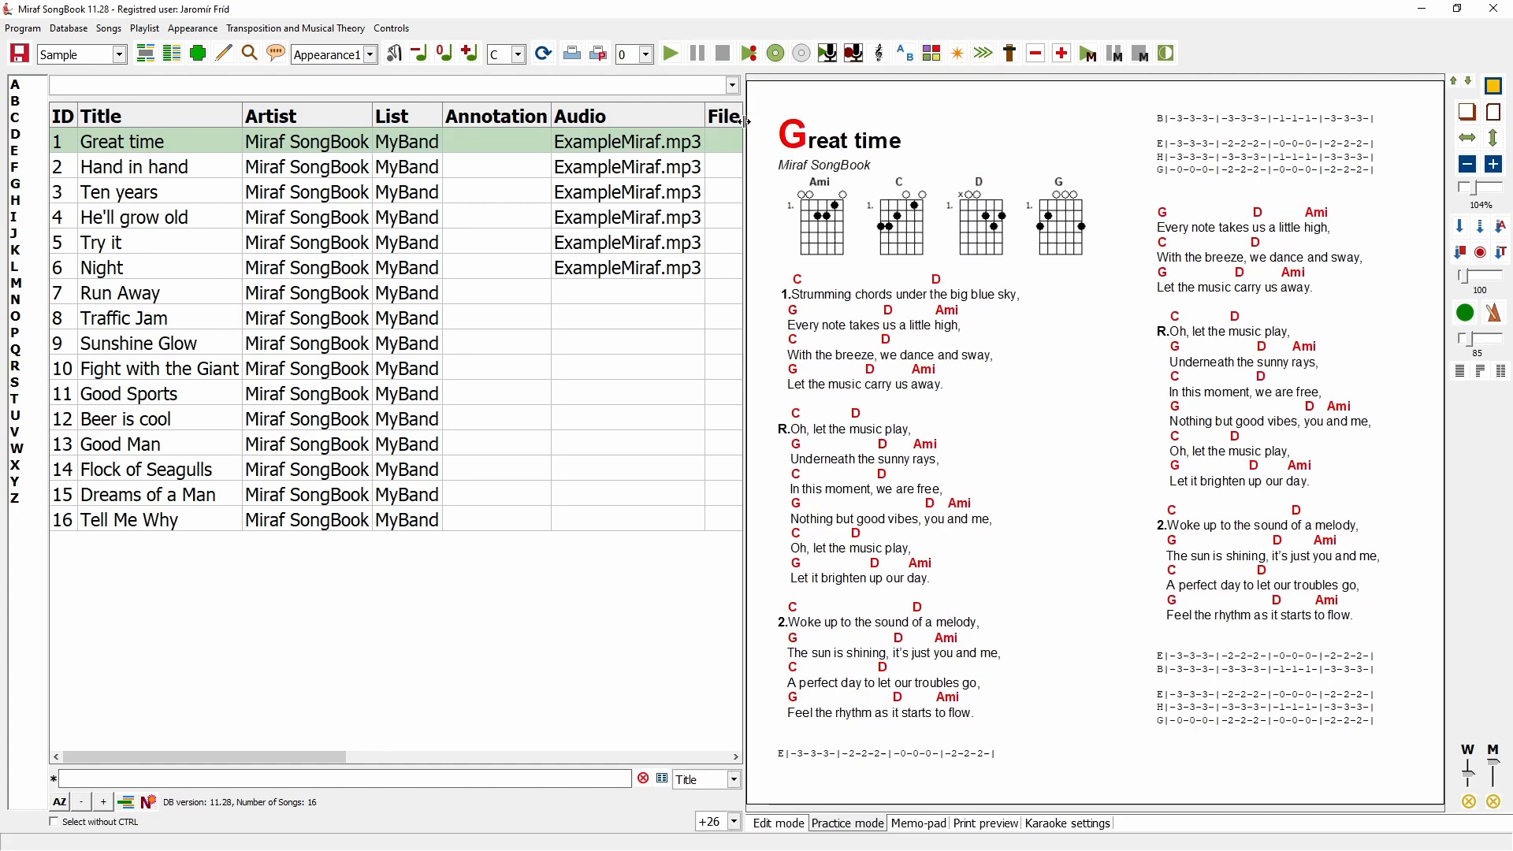
Show the playlist beside the song database and widen it until its Database column is fully readable.
click(172, 66)
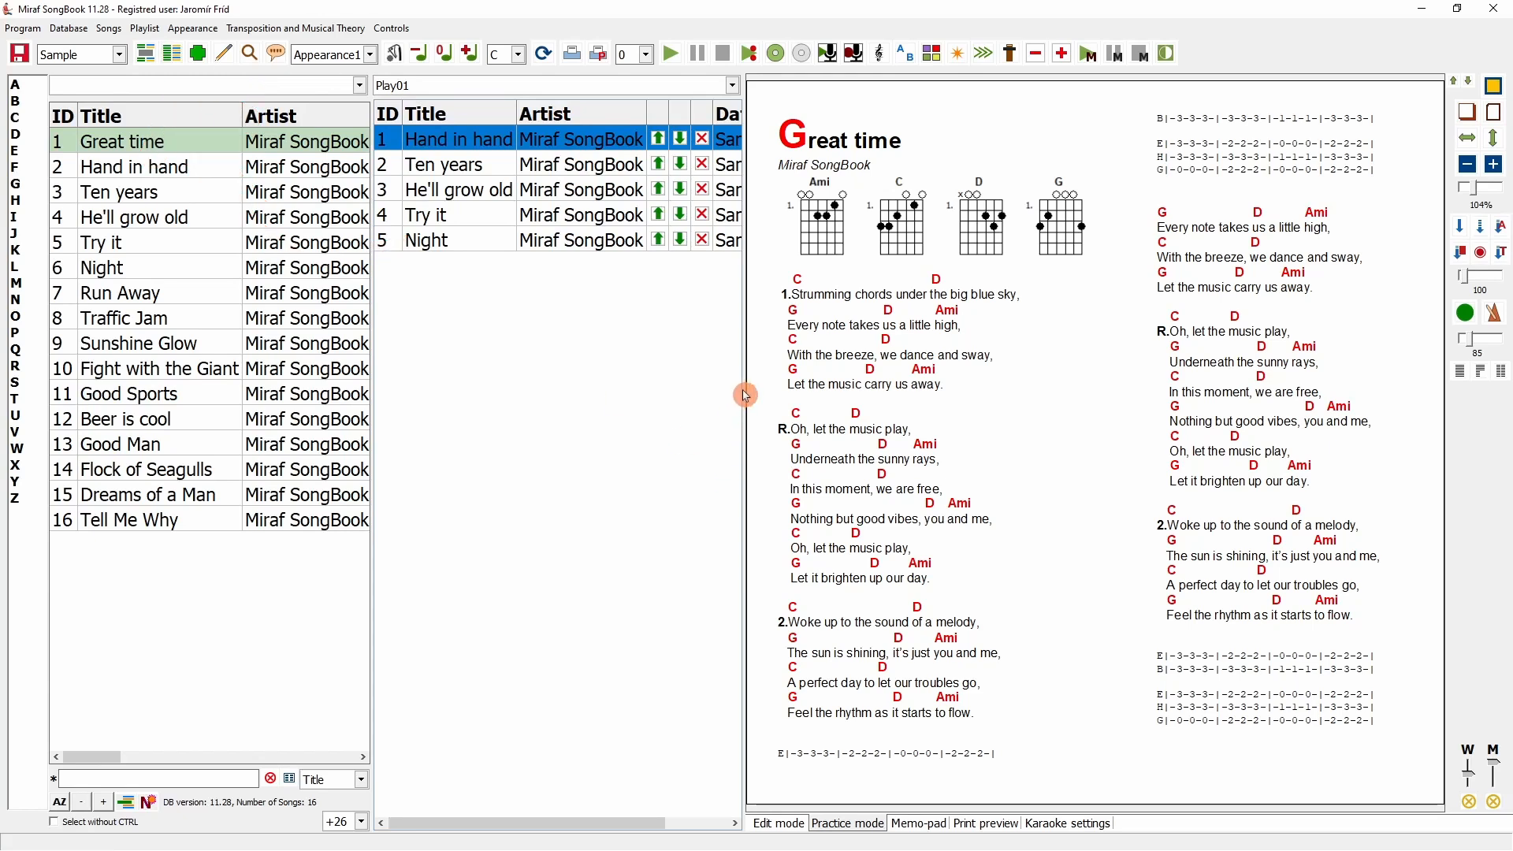
drag(745, 391, 823, 392)
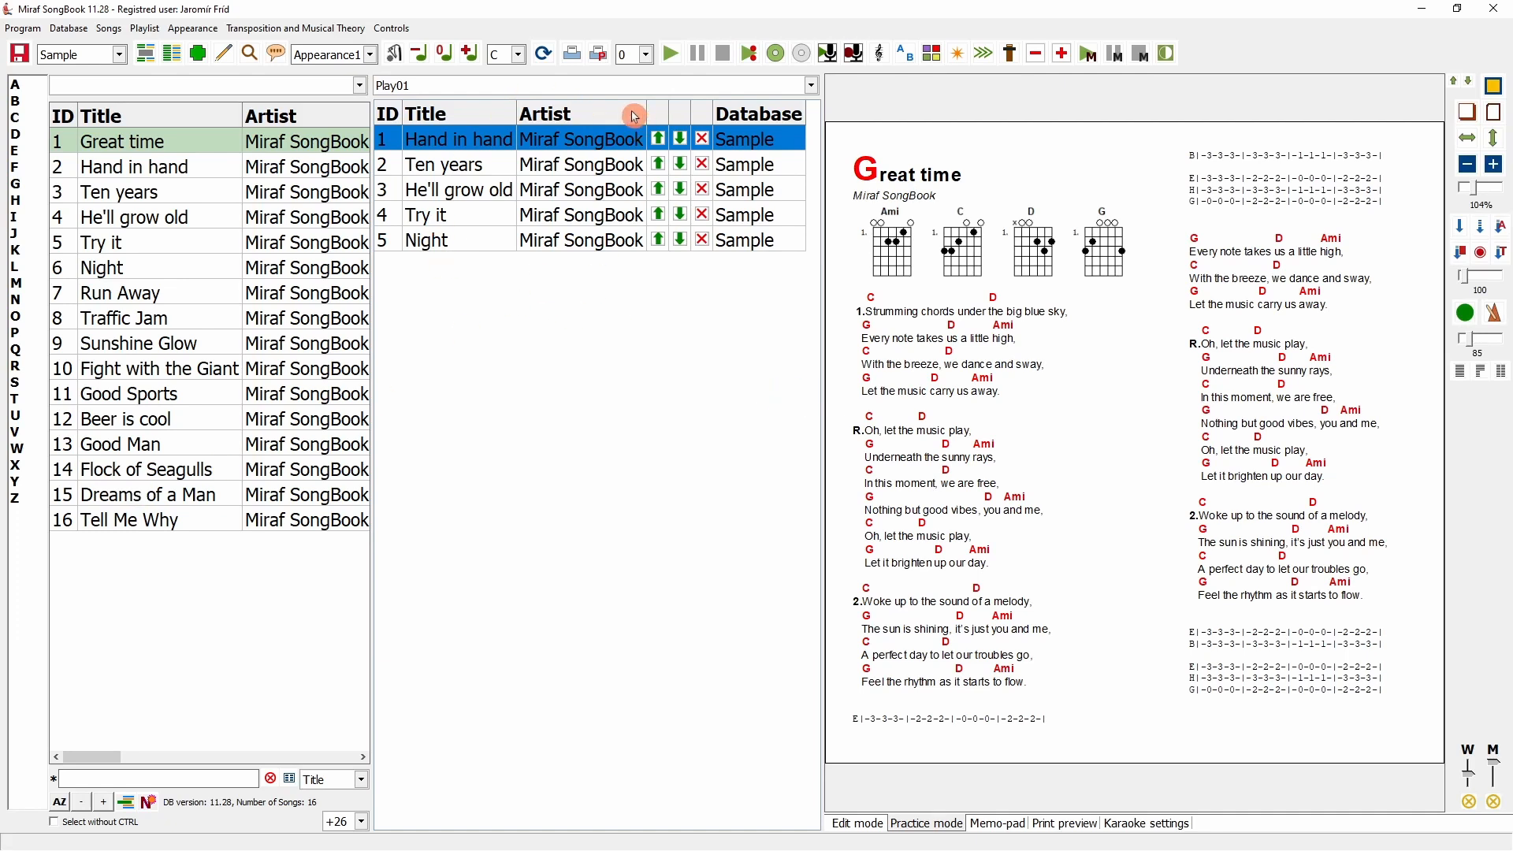
Create a new playlist named MyPlaylist0001.
click(145, 29)
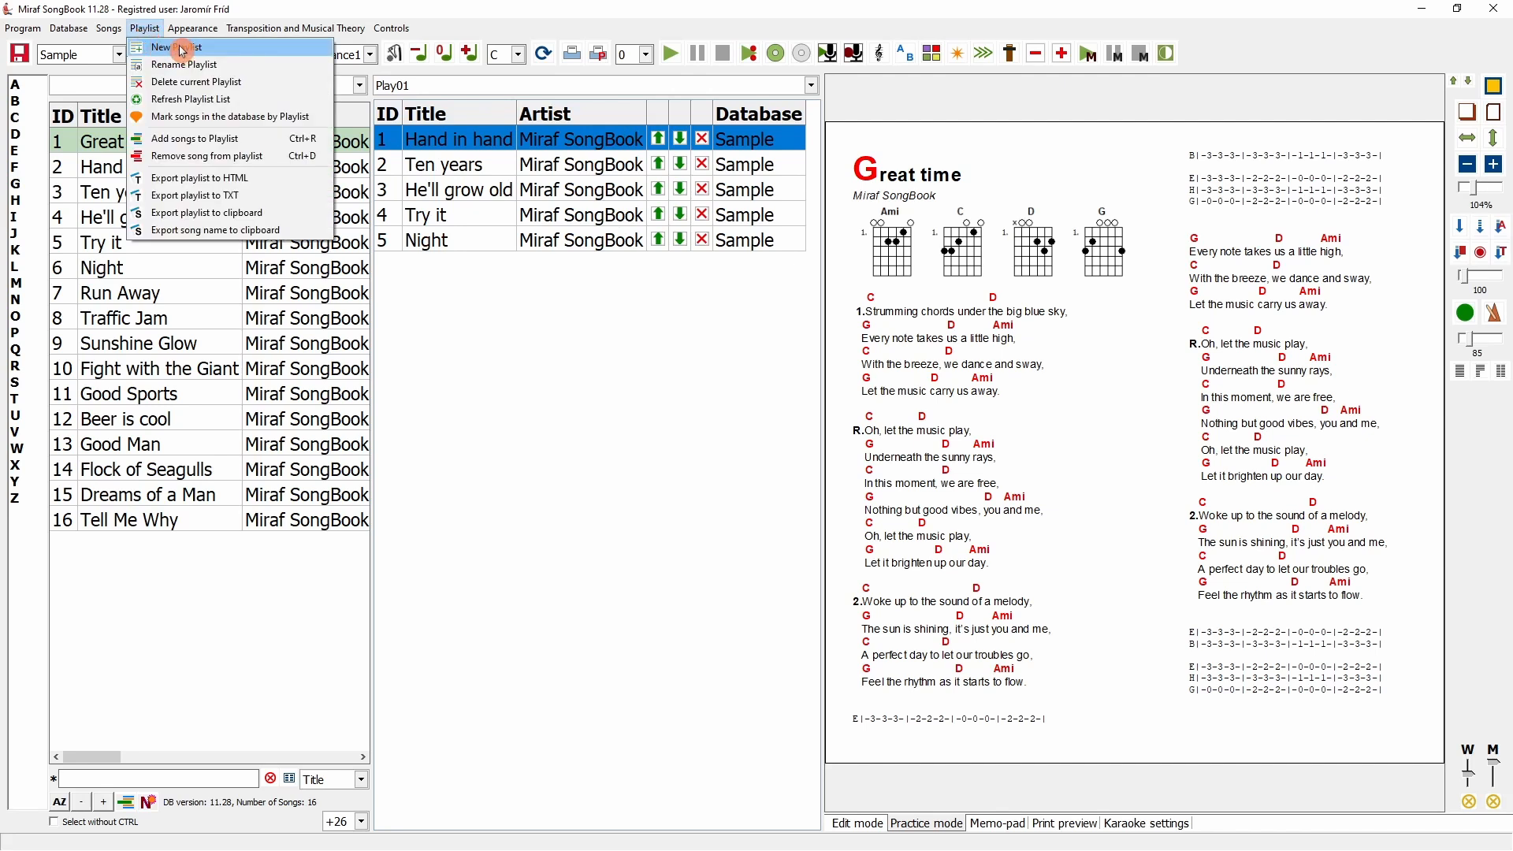
click(204, 49)
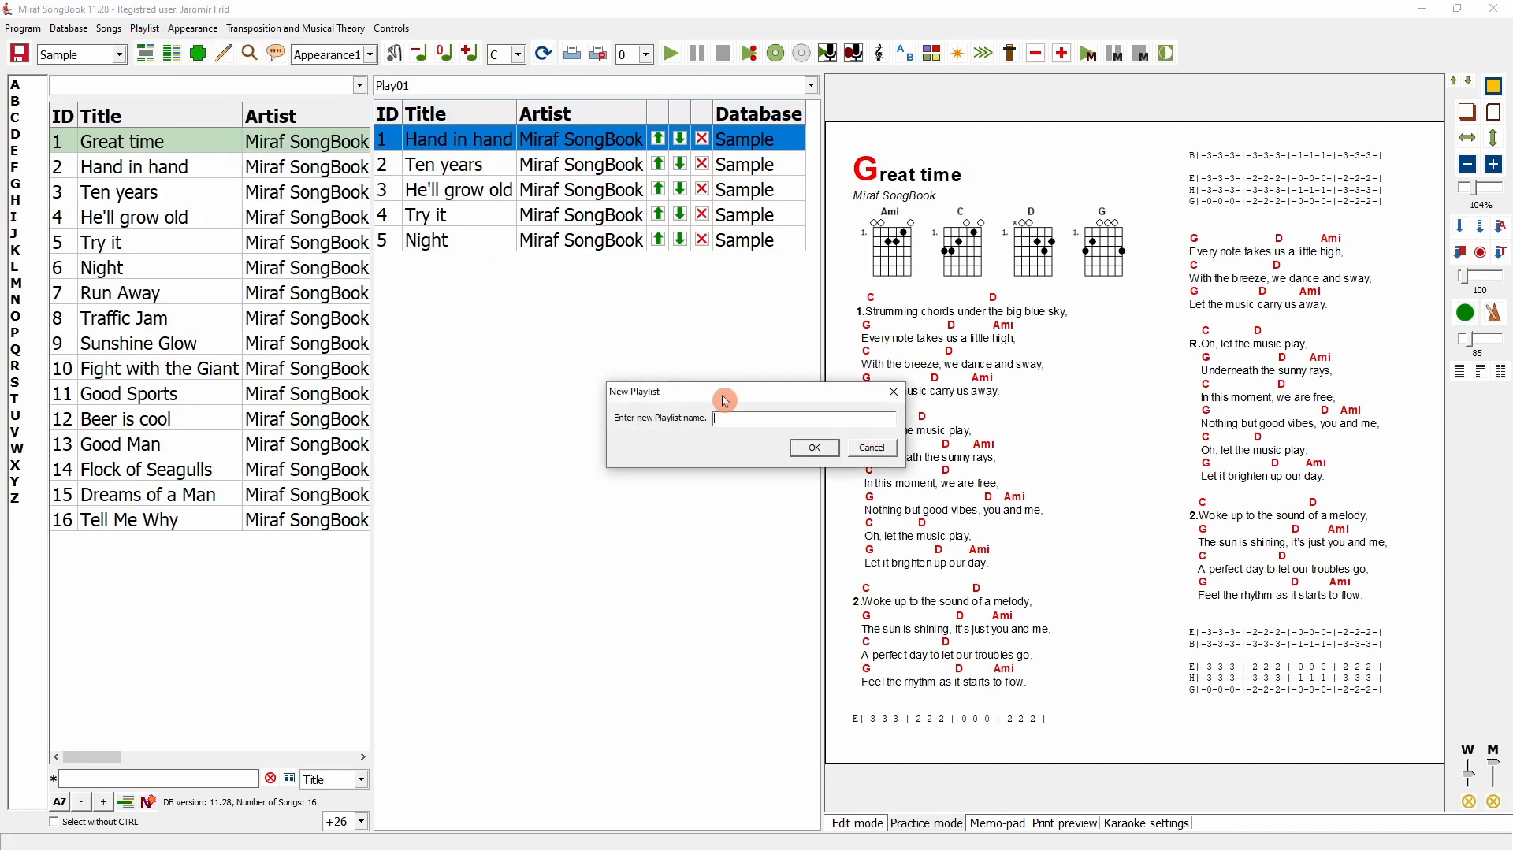
drag(722, 398, 639, 337)
text(MyPlaylist0001)
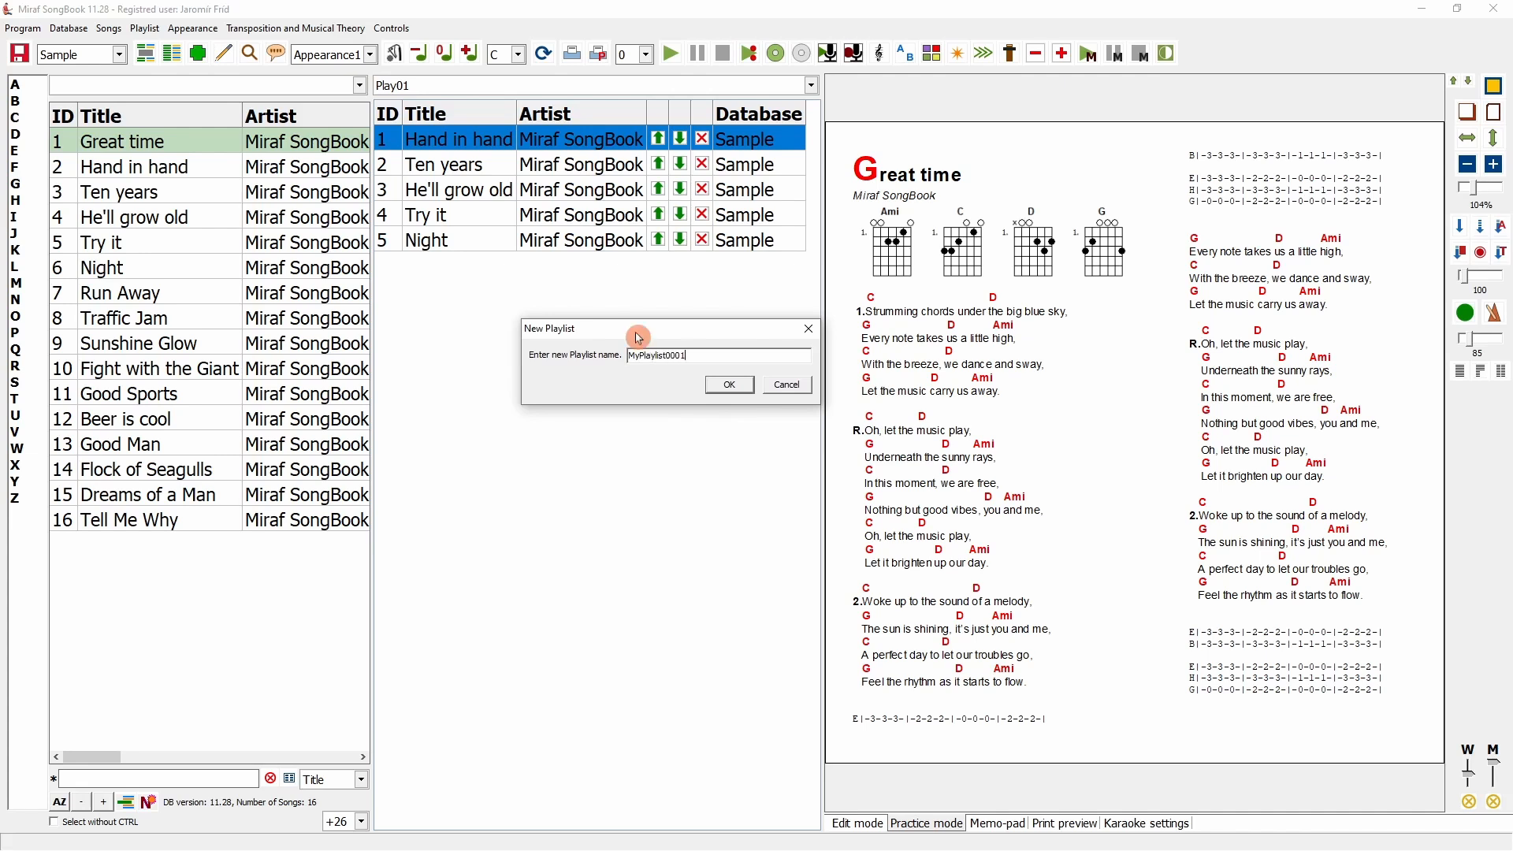
key(Return)
Add the song Ten years from the database to MyPlaylist0001 and accept the confirmation.
click(108, 193)
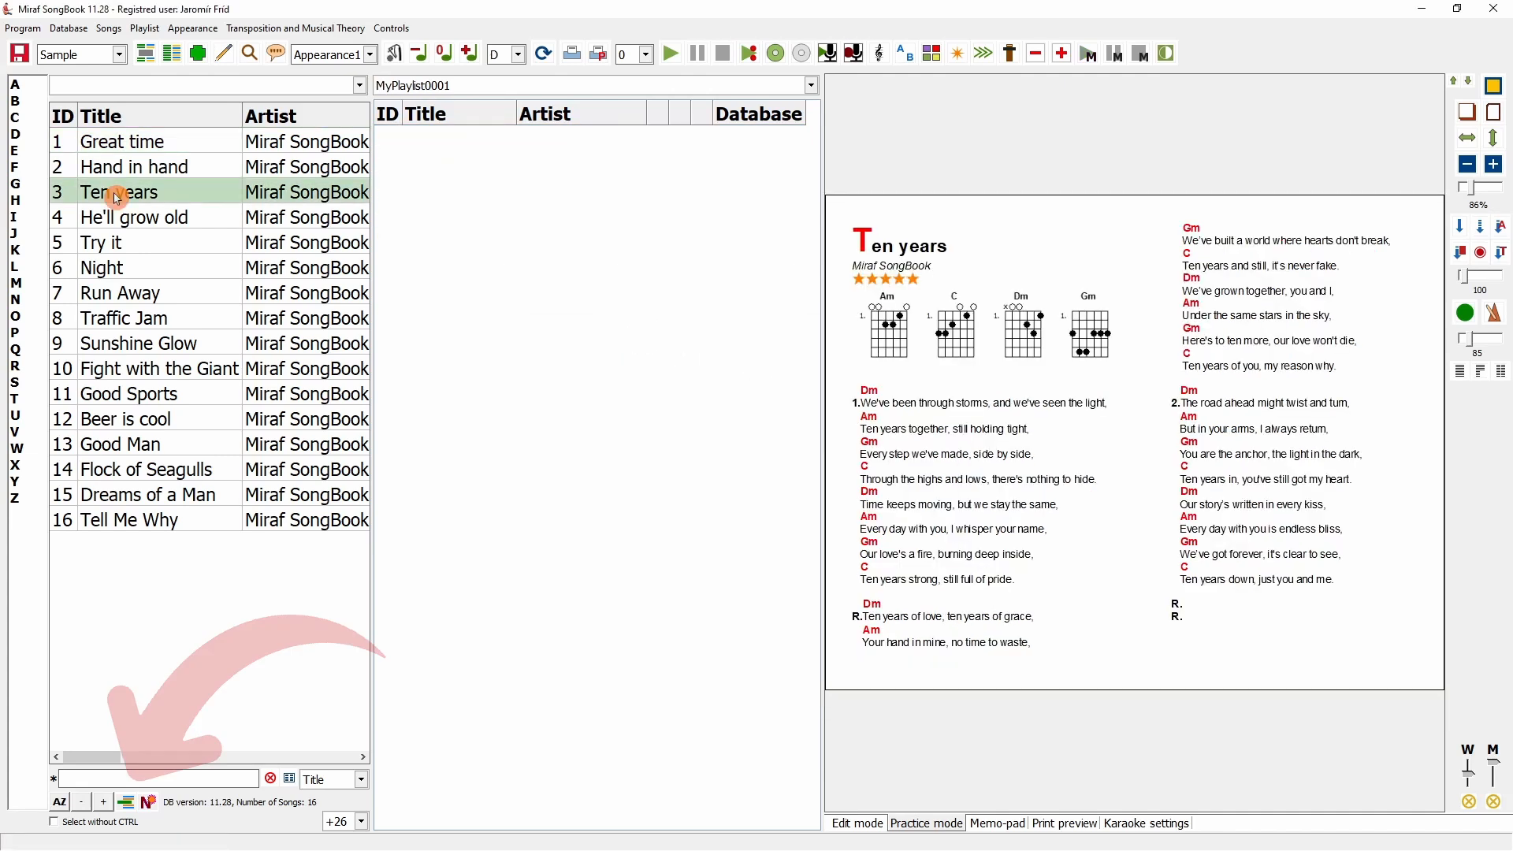
click(134, 804)
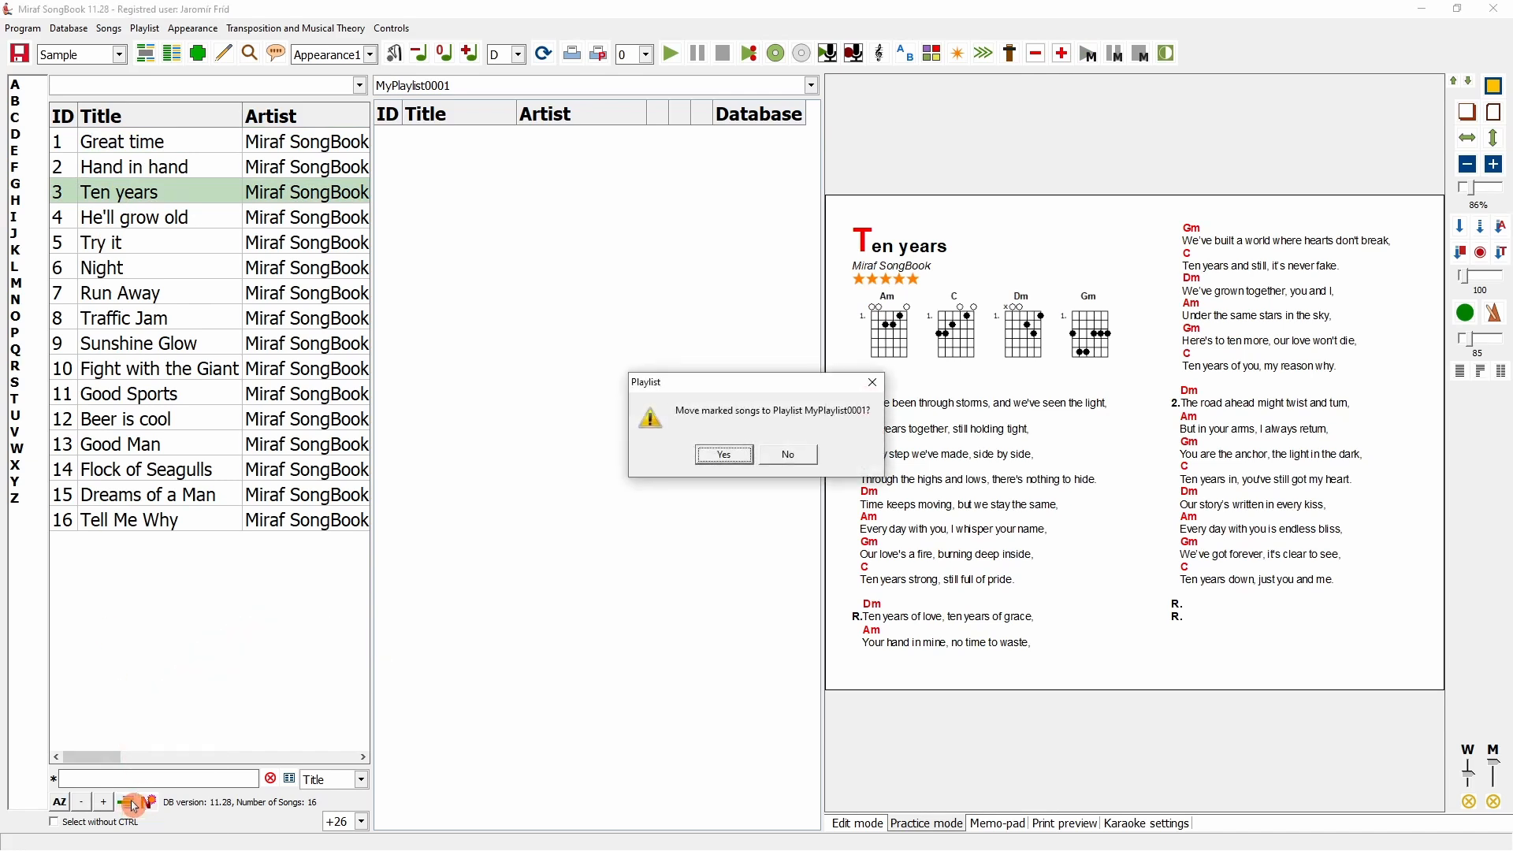
click(725, 457)
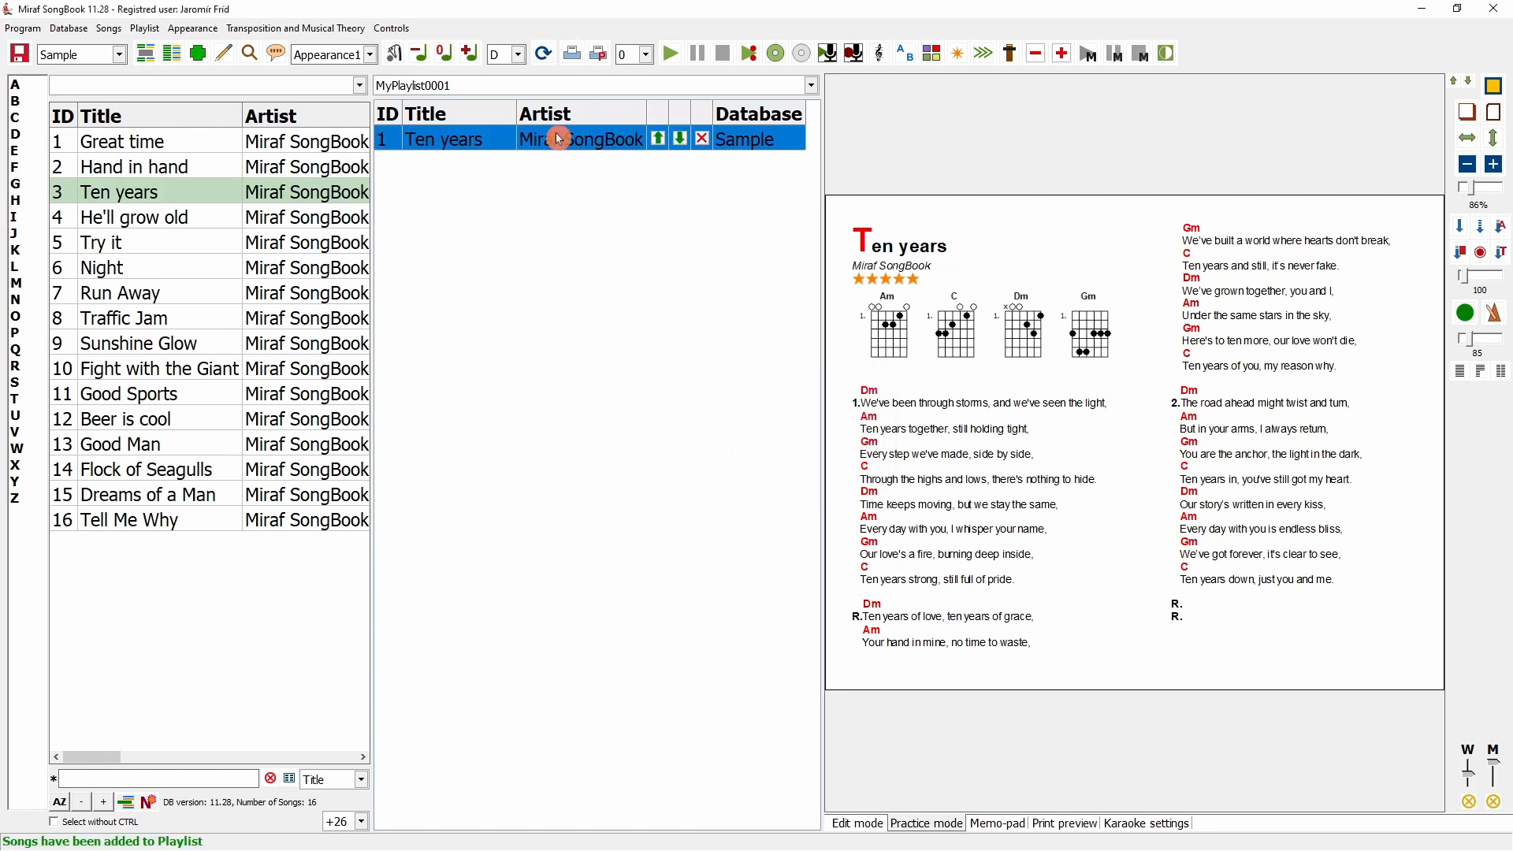
Add the song Run Away from the database to MyPlaylist0001 and accept the confirmation.
click(122, 297)
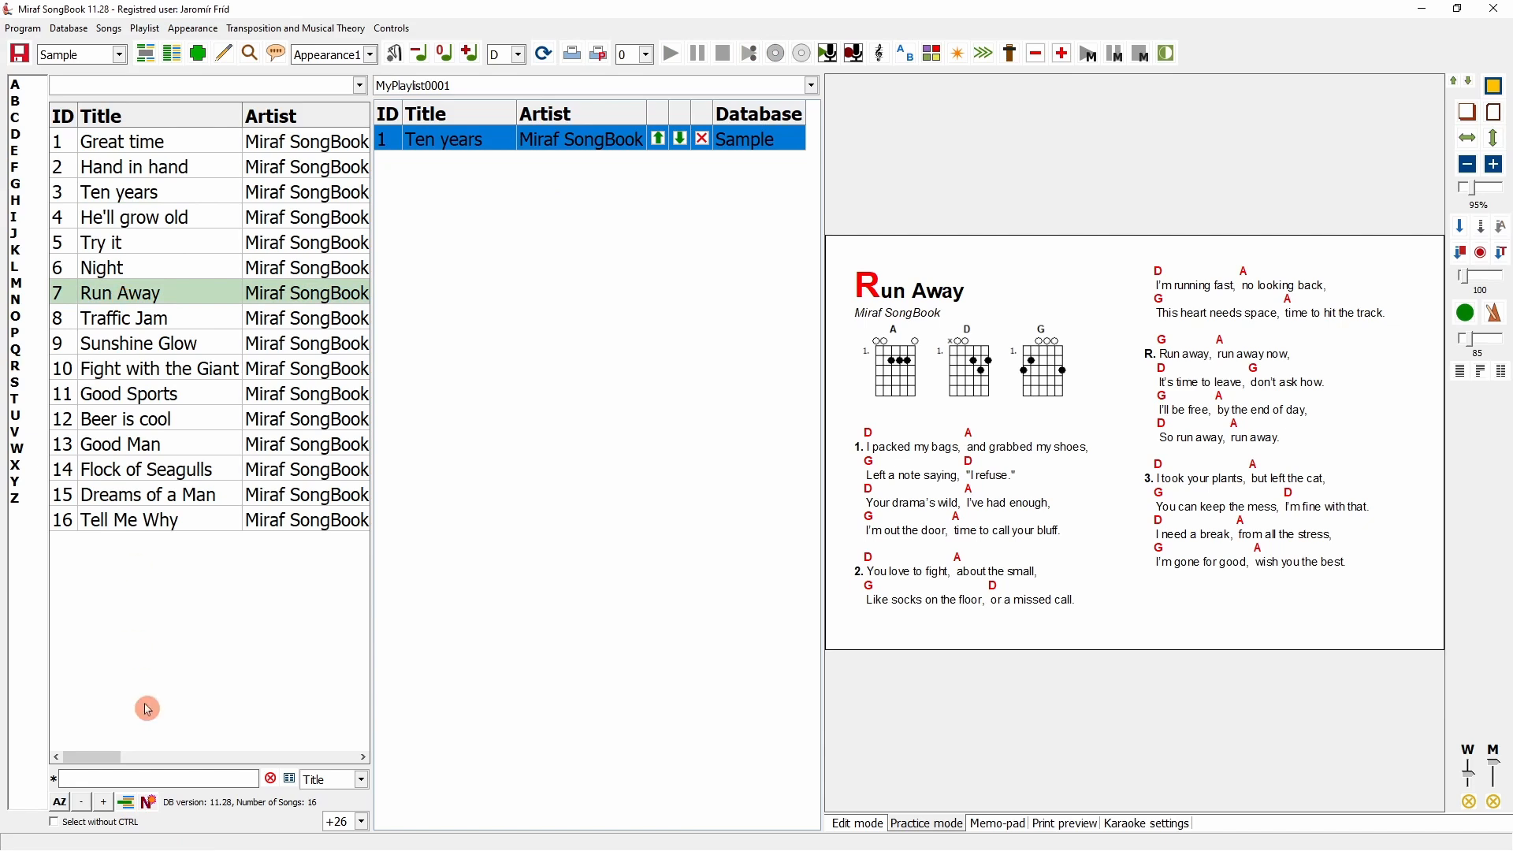
click(126, 803)
click(709, 456)
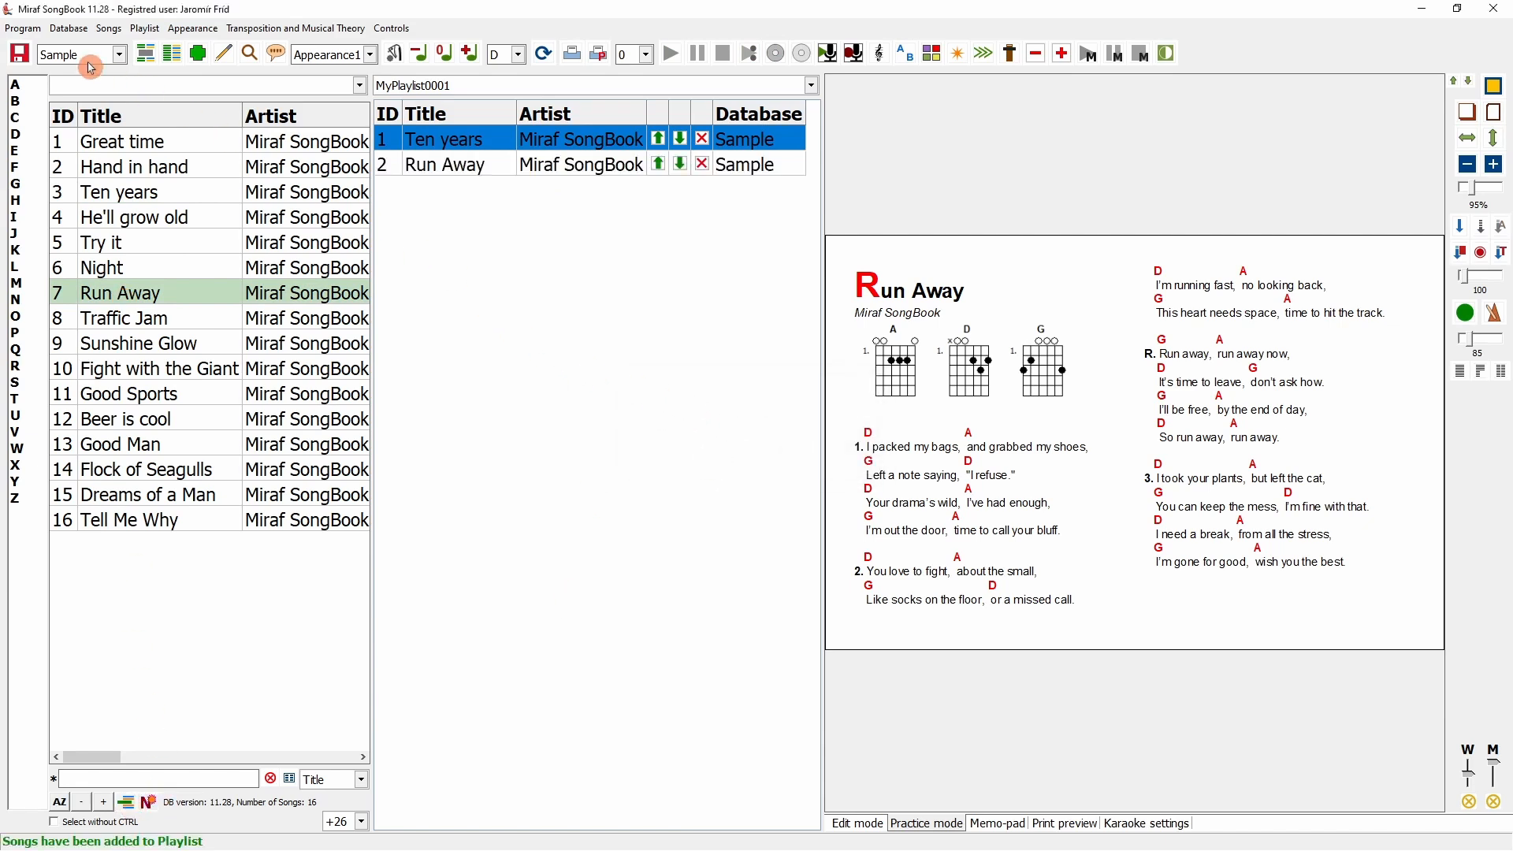
Turn off the "Confirm when handling Playlist" option in the program settings and save them.
click(26, 29)
click(37, 45)
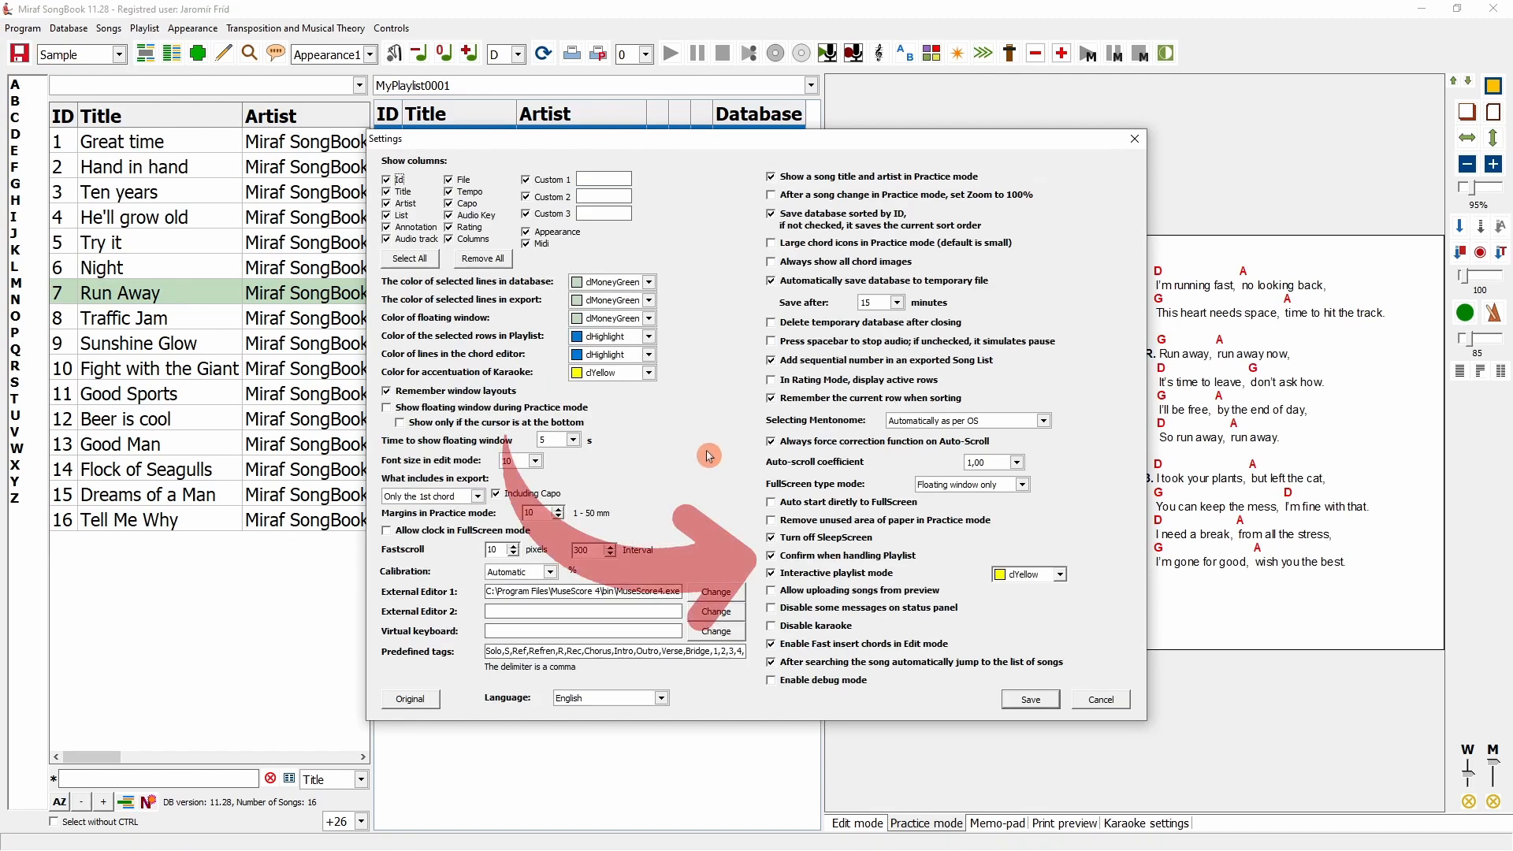
click(902, 560)
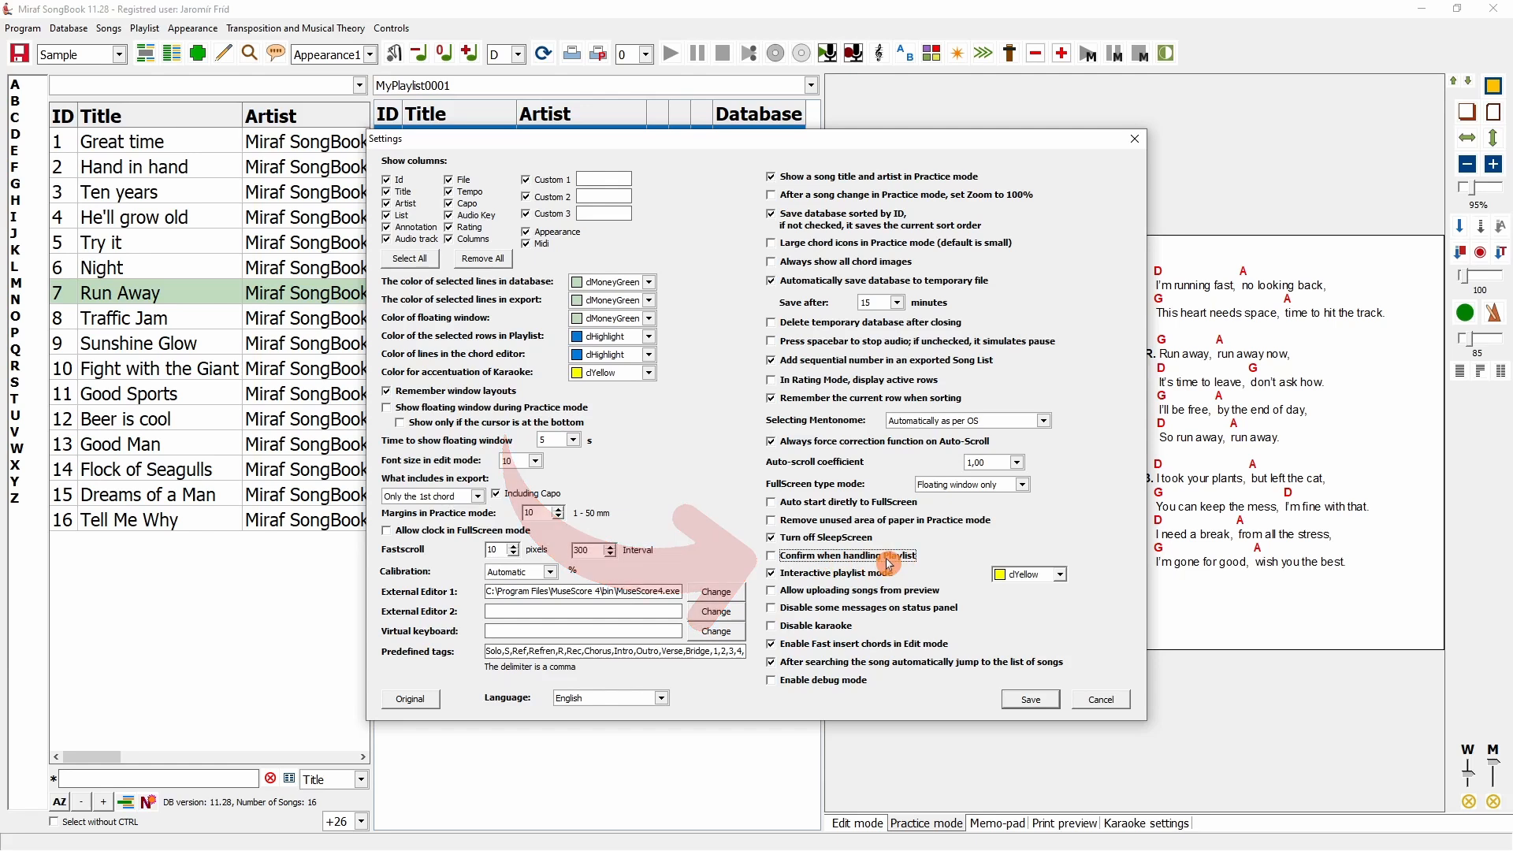
click(1022, 699)
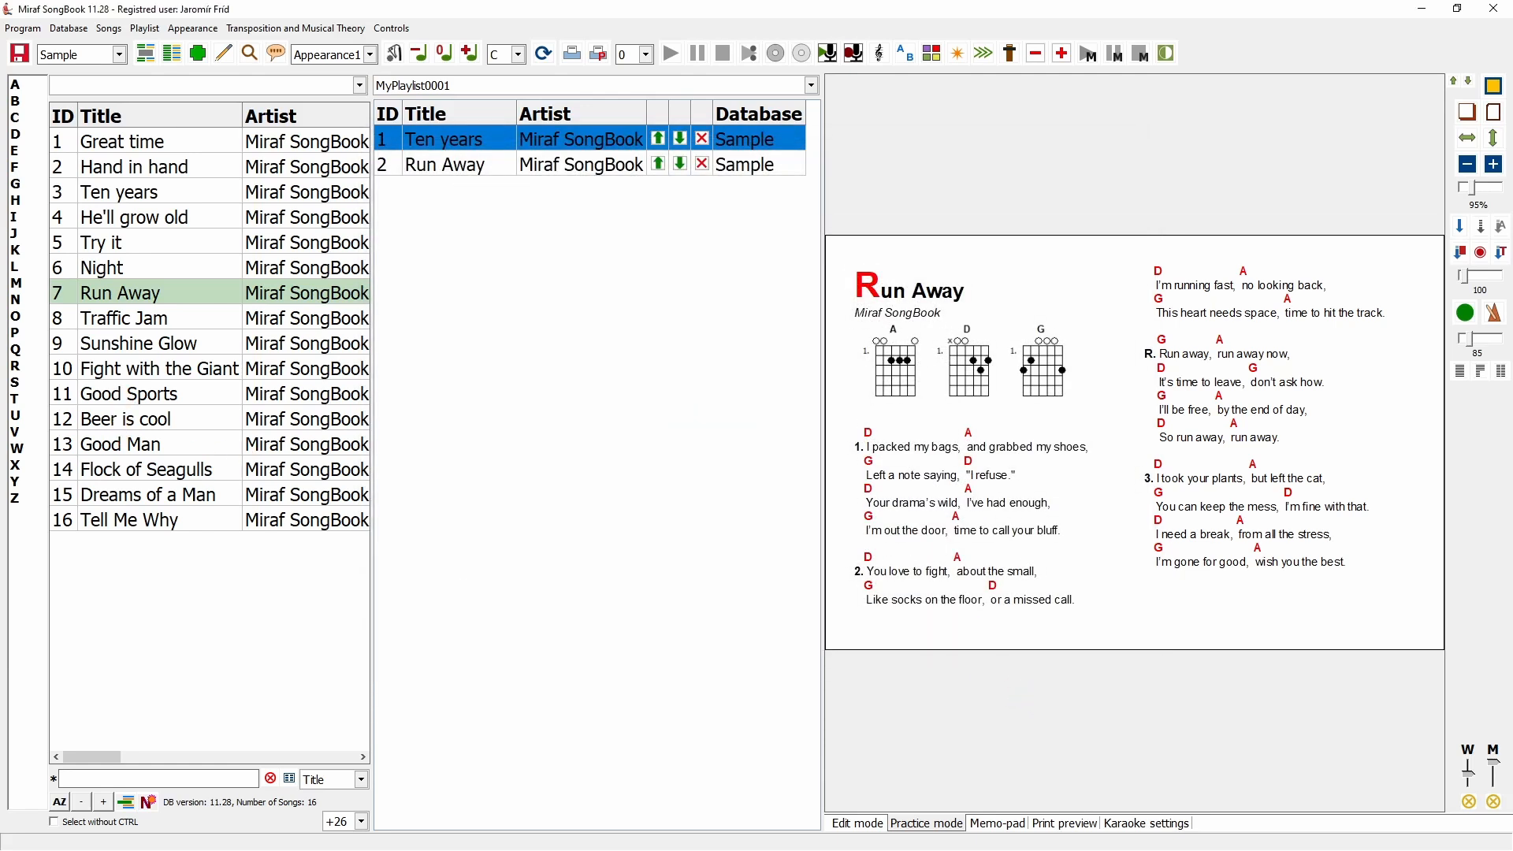
Add Good Sports, the songs Good Man through Dreams of a Man as one selection, and Hand in hand to MyPlaylist0001.
click(122, 394)
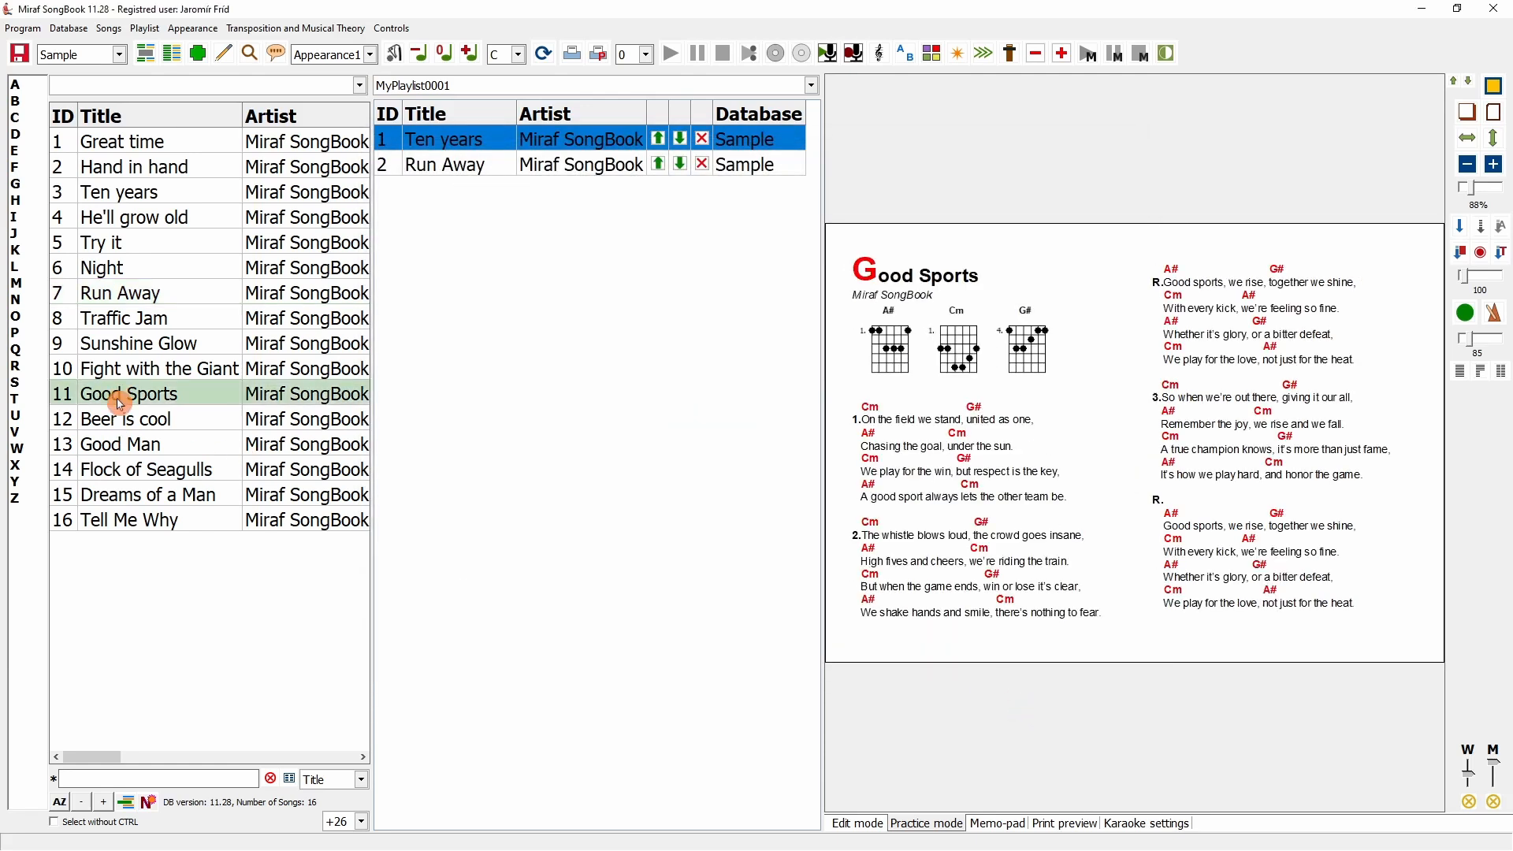
click(128, 803)
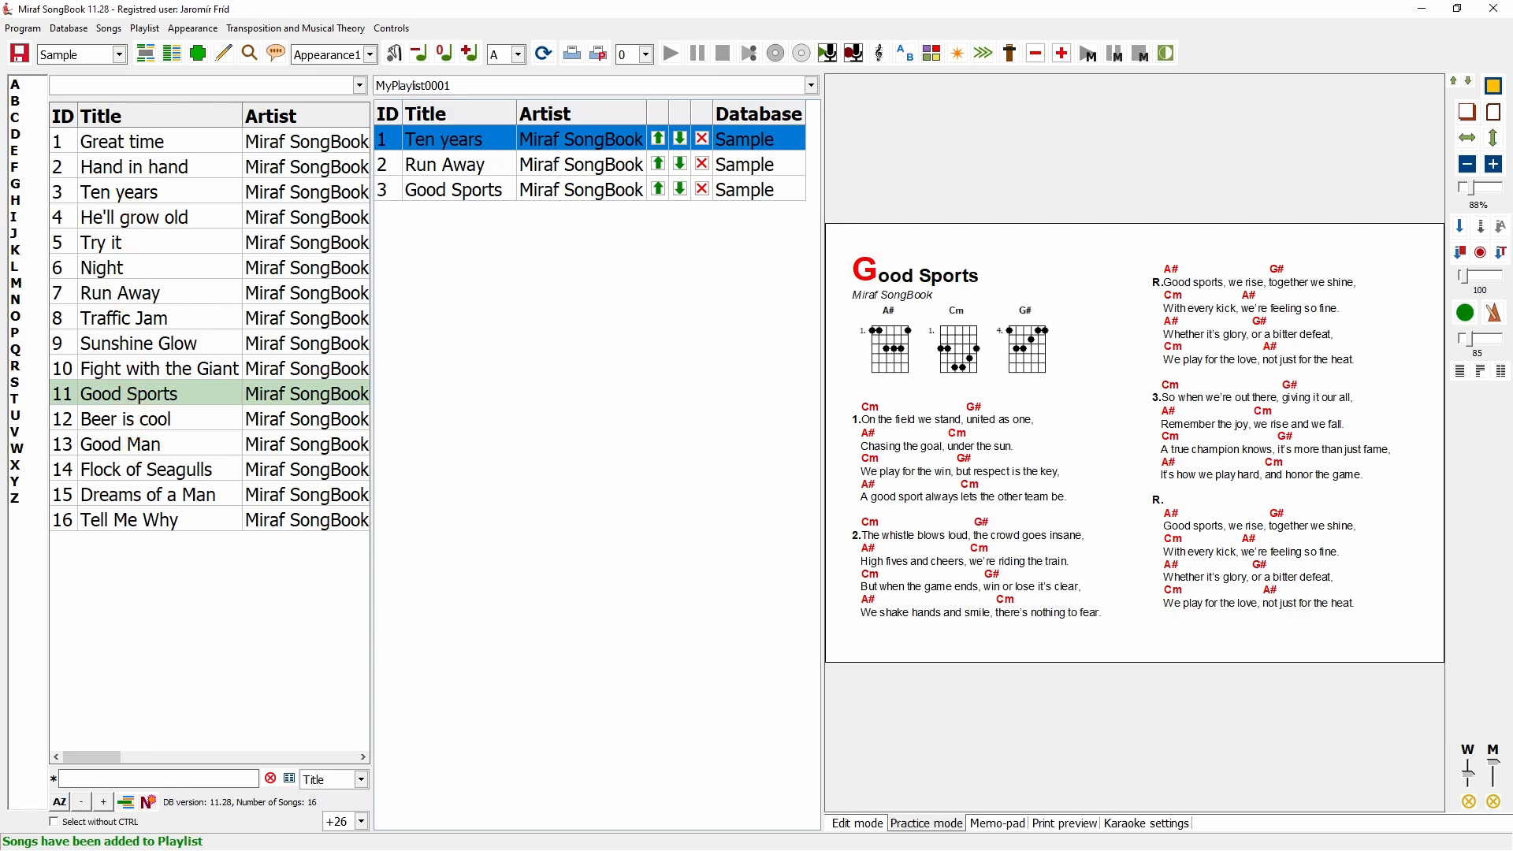
click(134, 443)
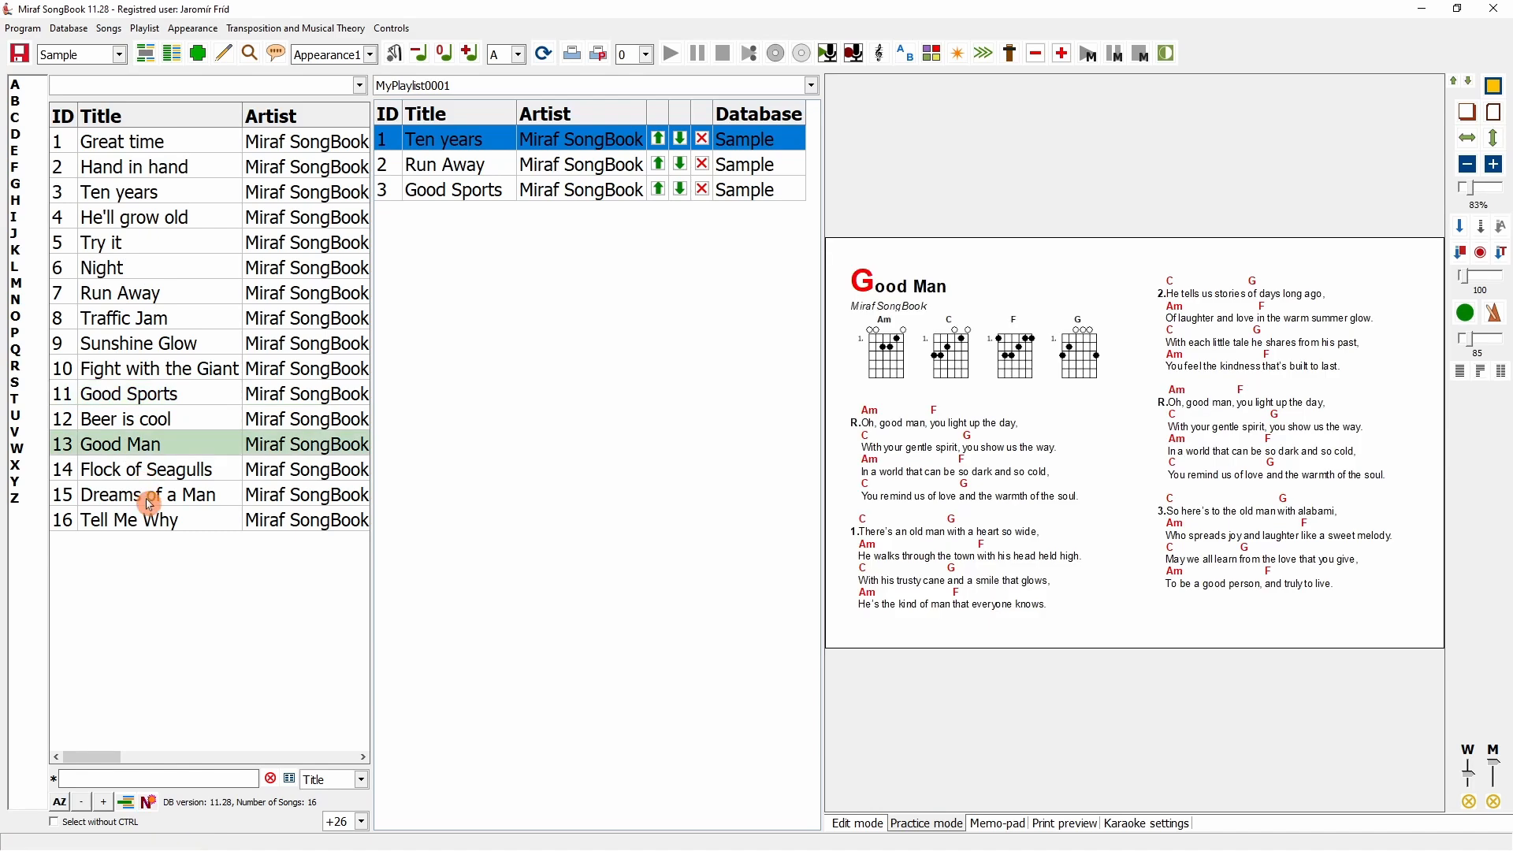
shift+click(147, 495)
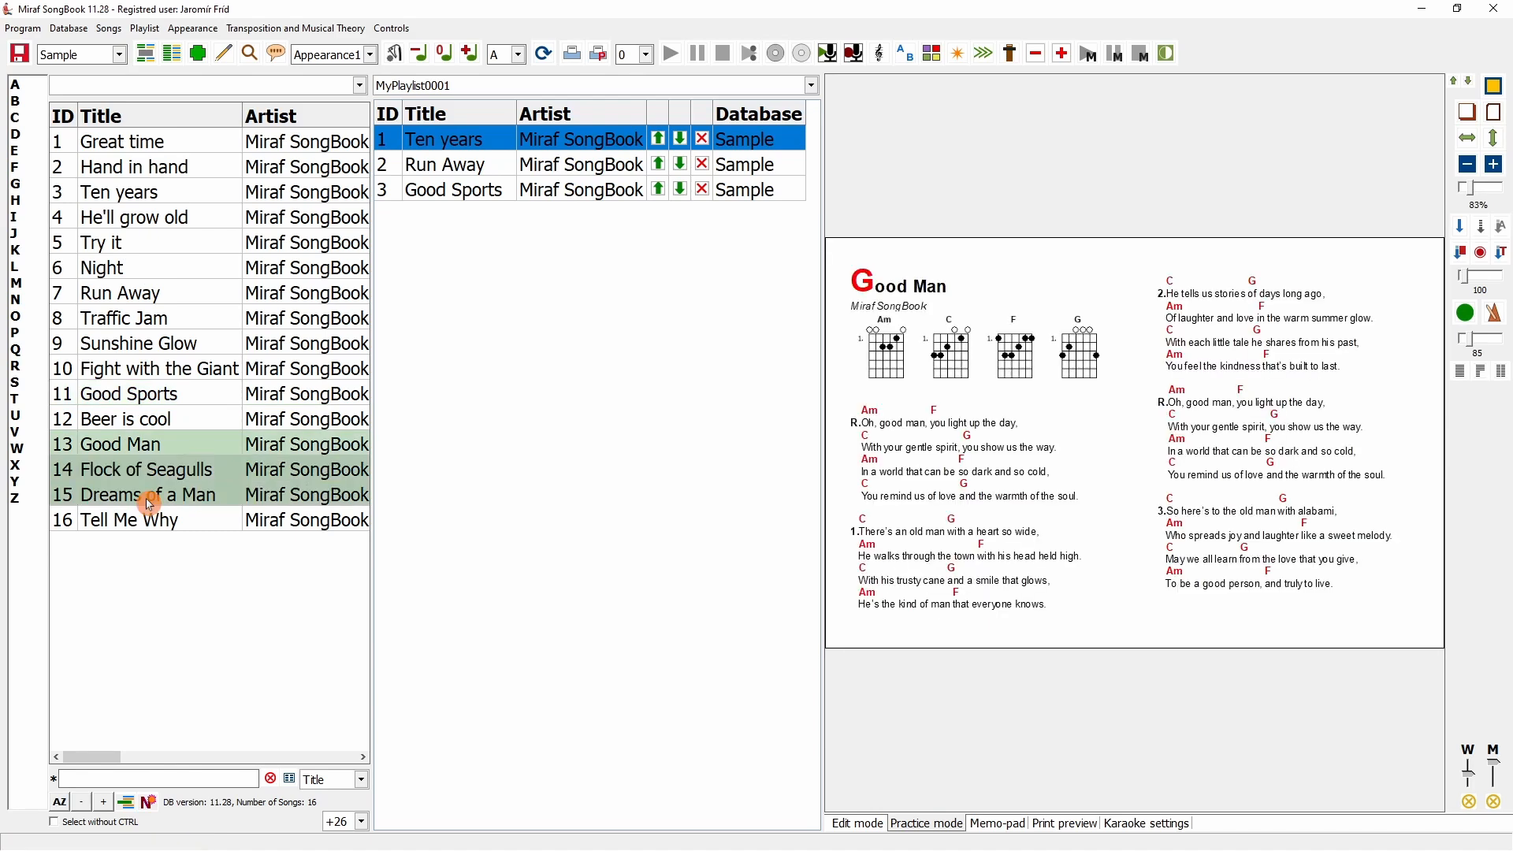
click(127, 802)
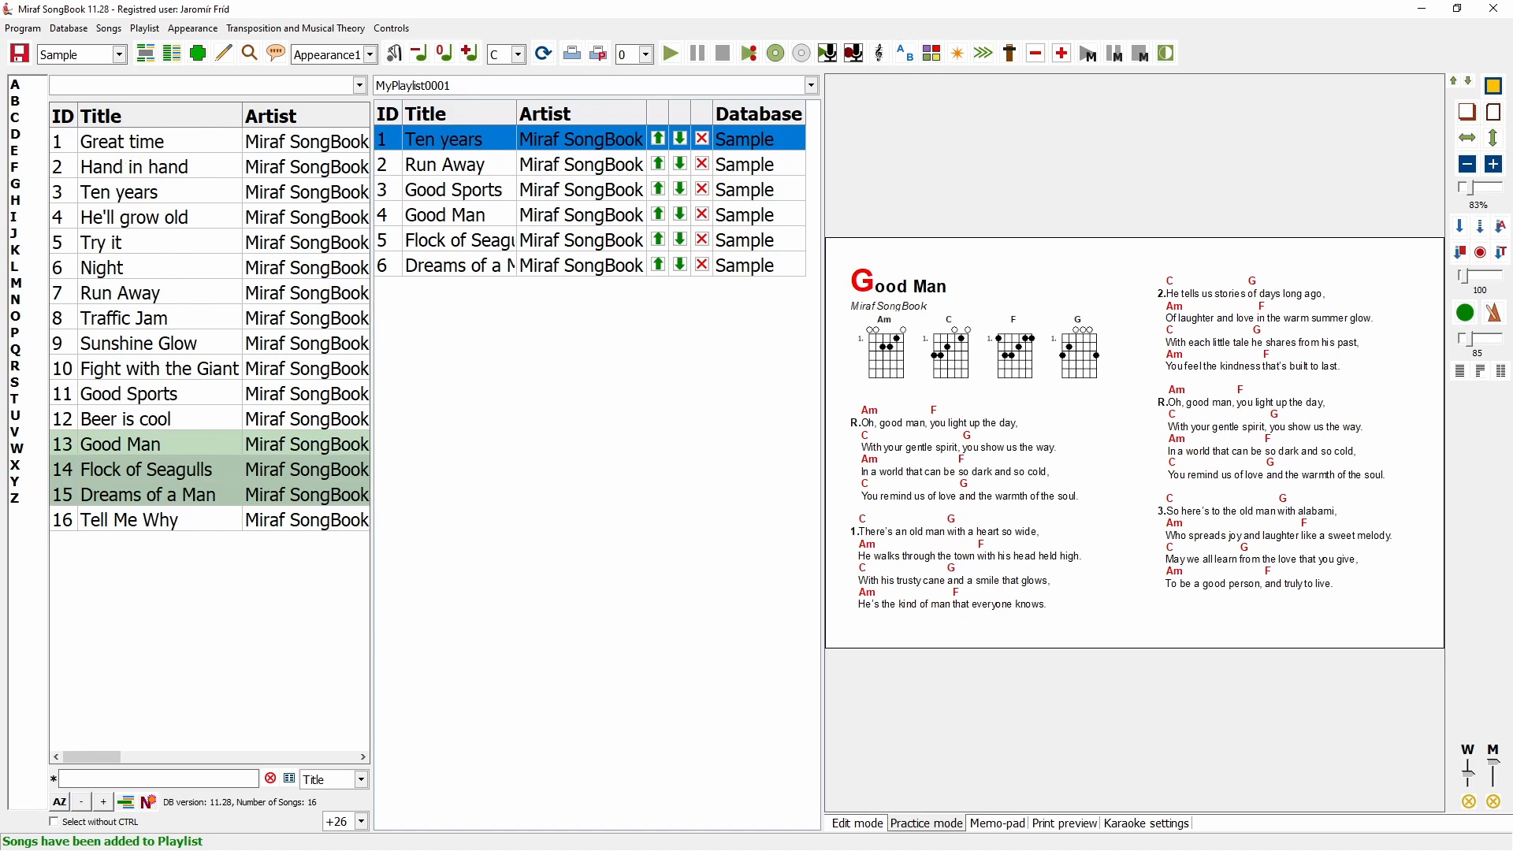
click(133, 167)
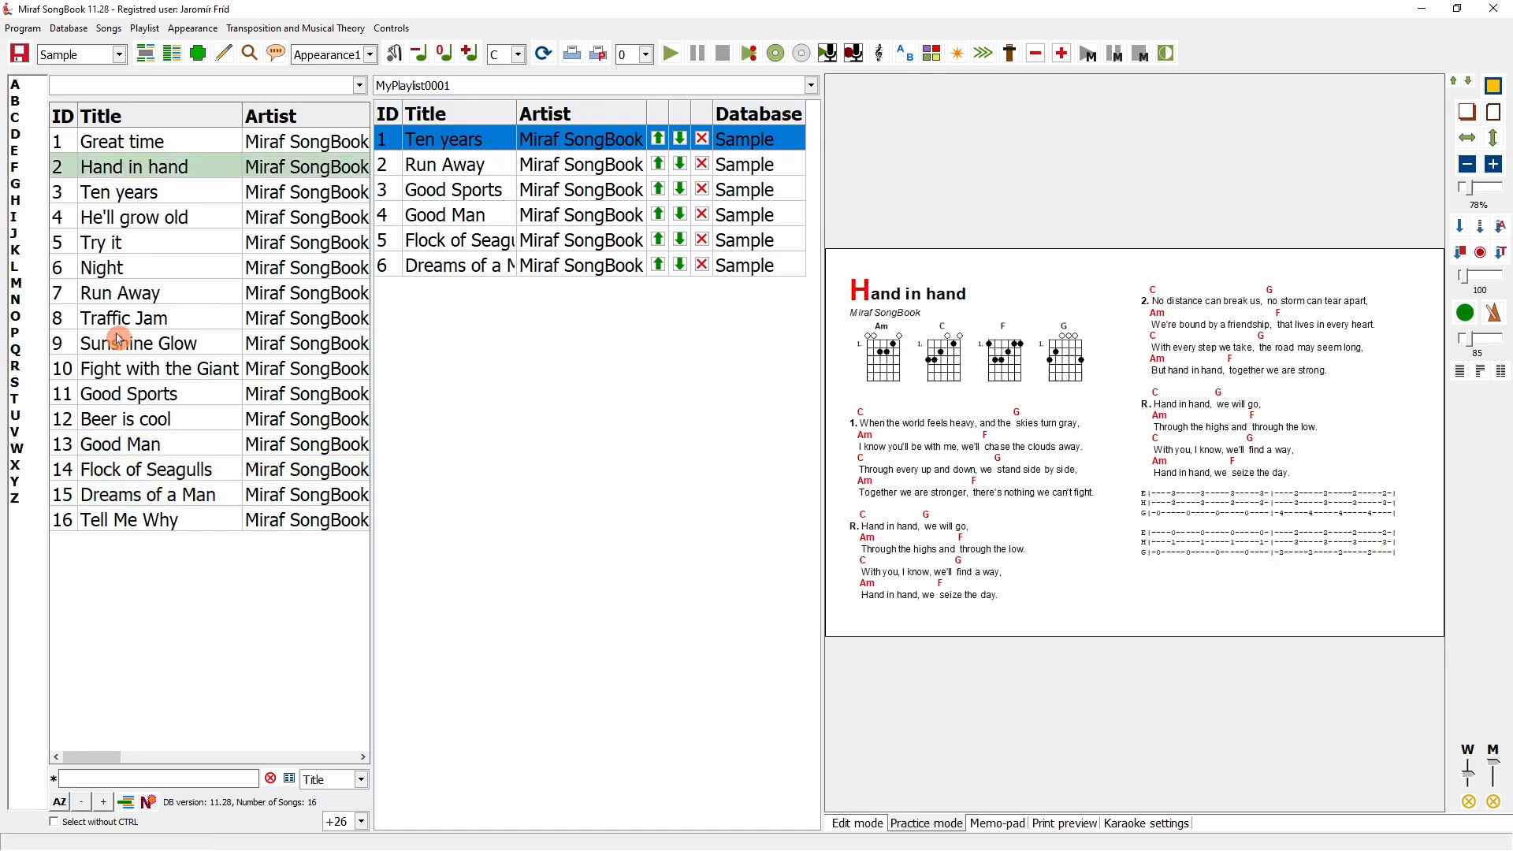
click(128, 804)
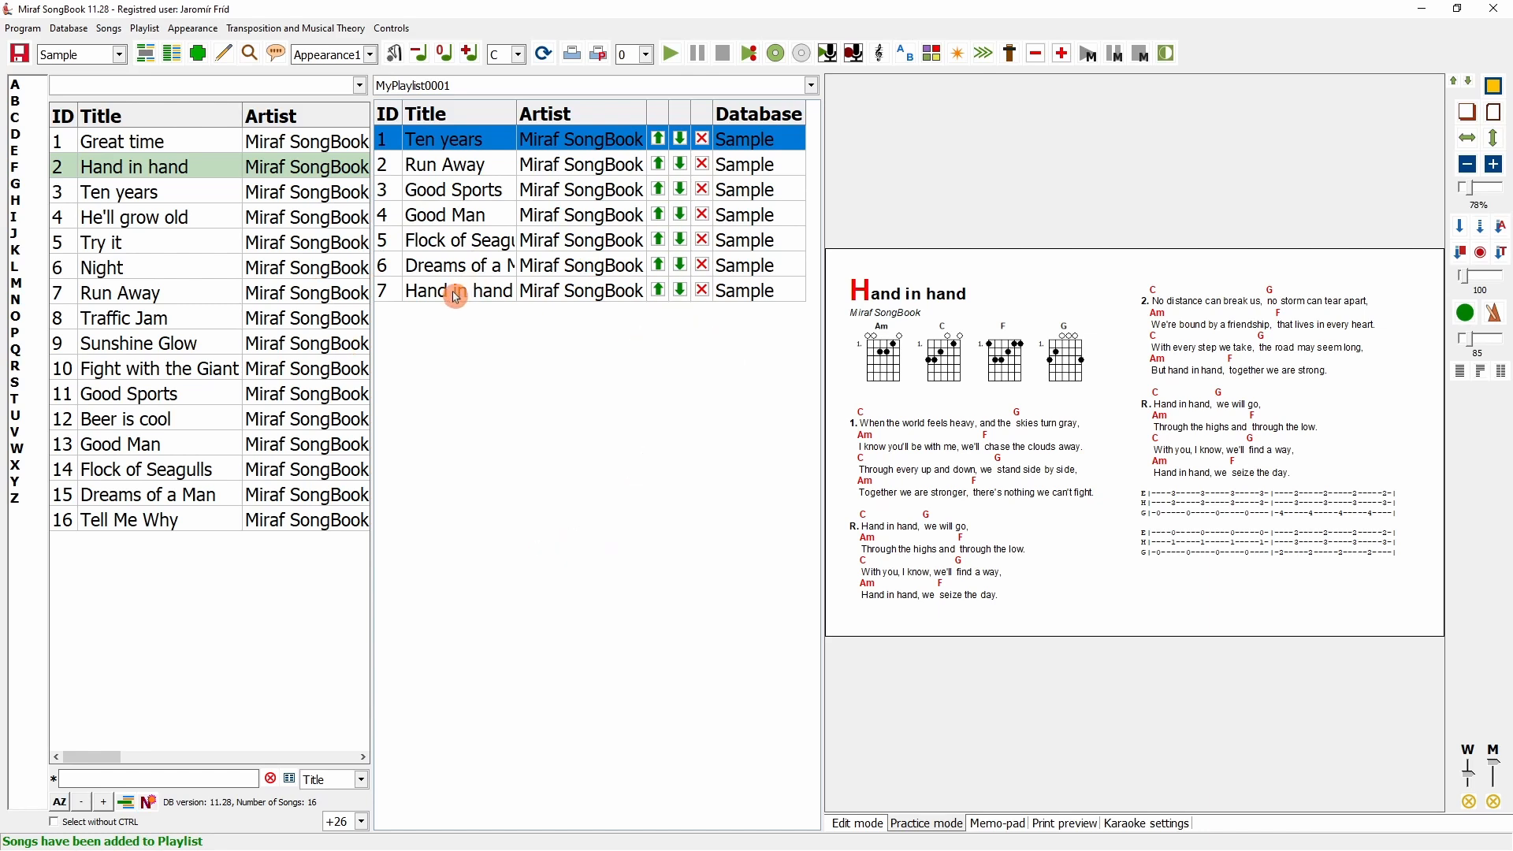
Move Hand in hand up to the third position in the playlist.
click(659, 291)
click(659, 266)
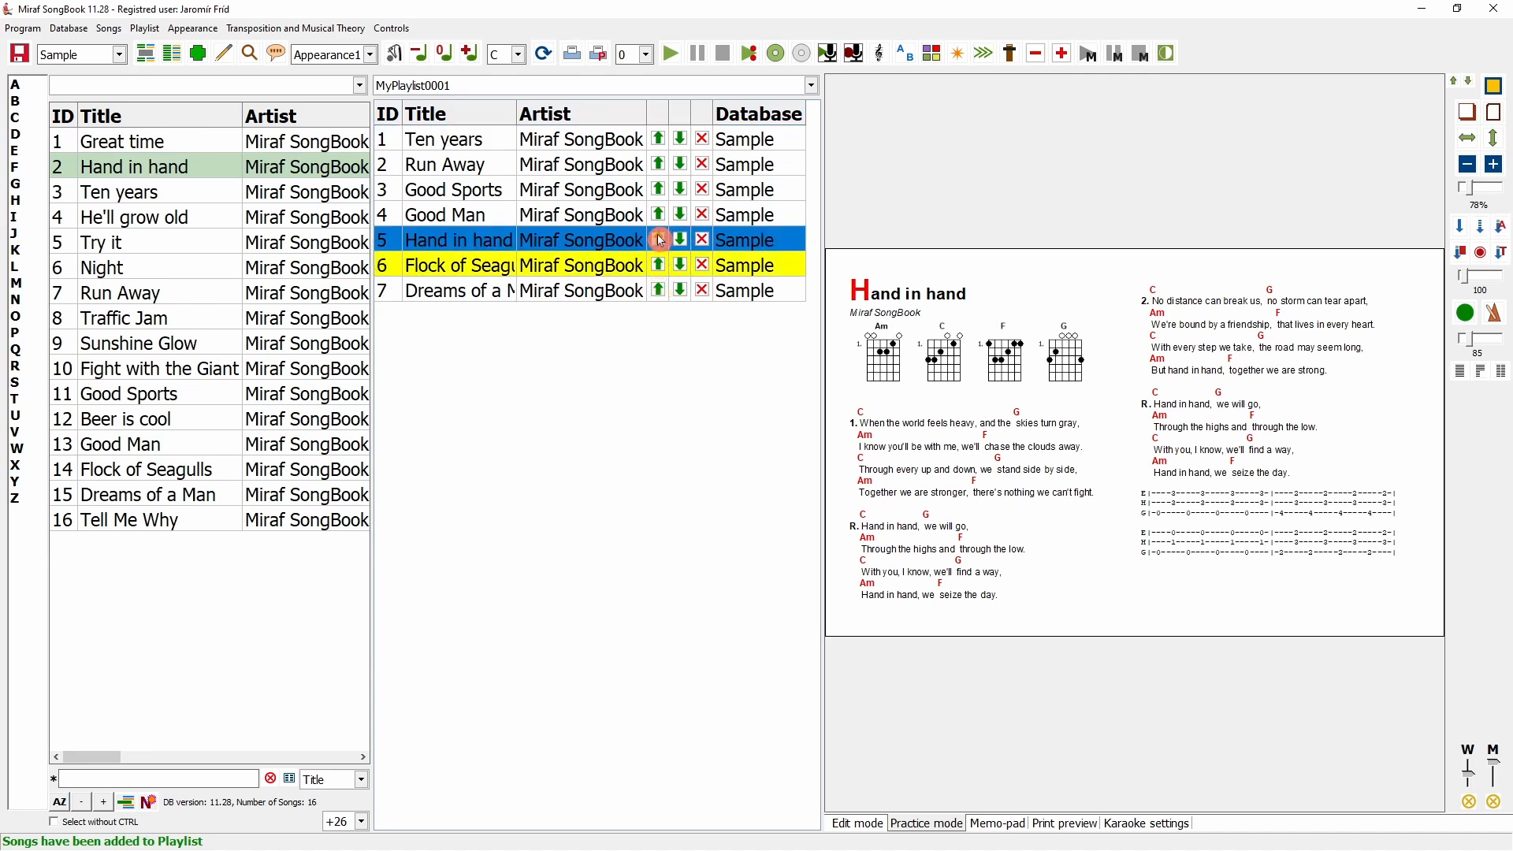
click(661, 240)
click(665, 219)
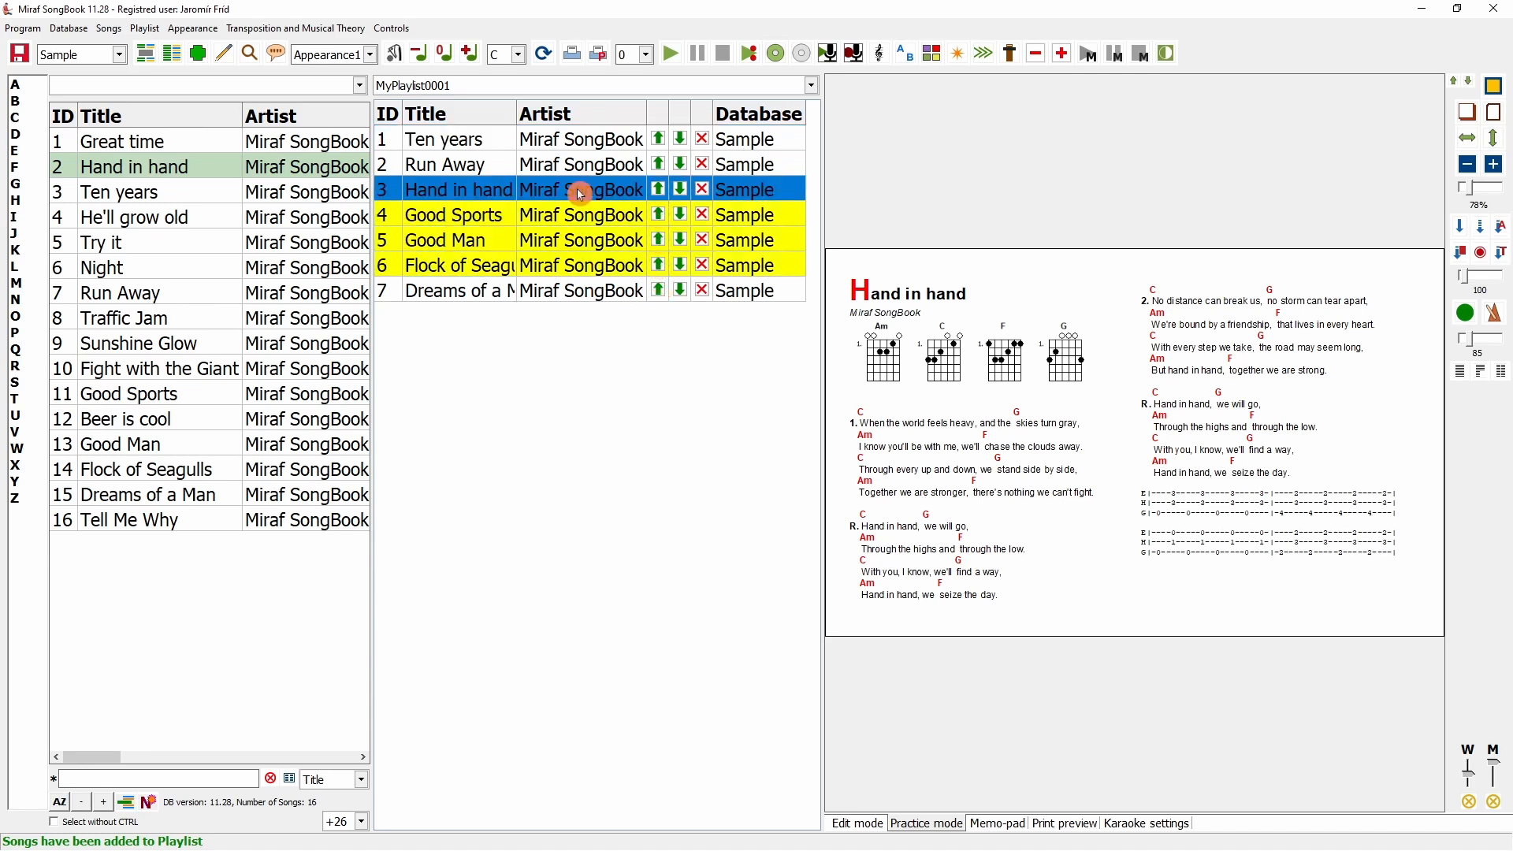
Open Run Away from the playlist and move it down to the sixth position.
click(449, 163)
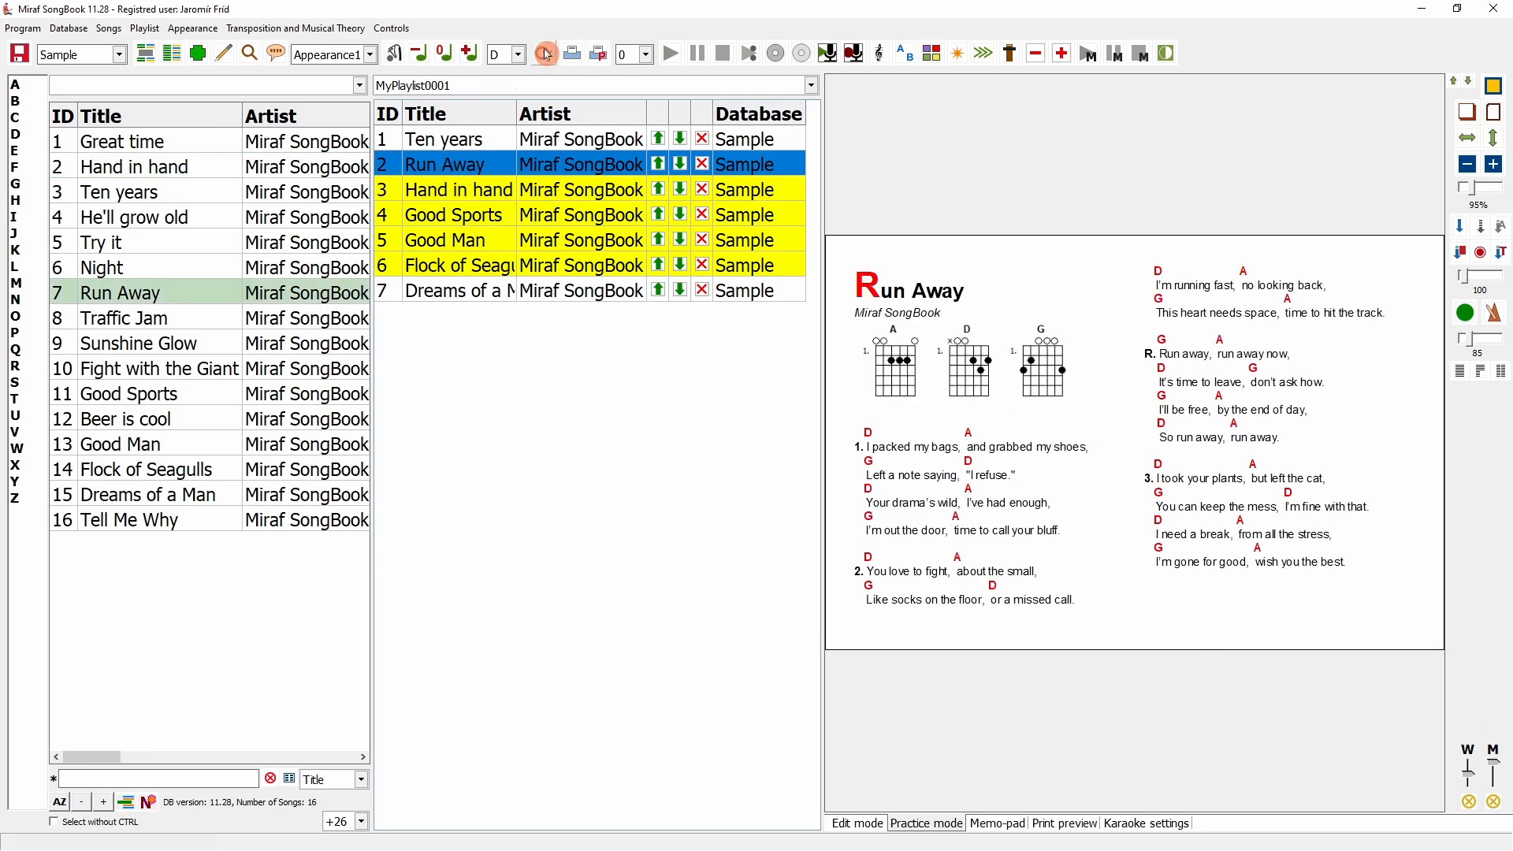
click(681, 166)
click(681, 189)
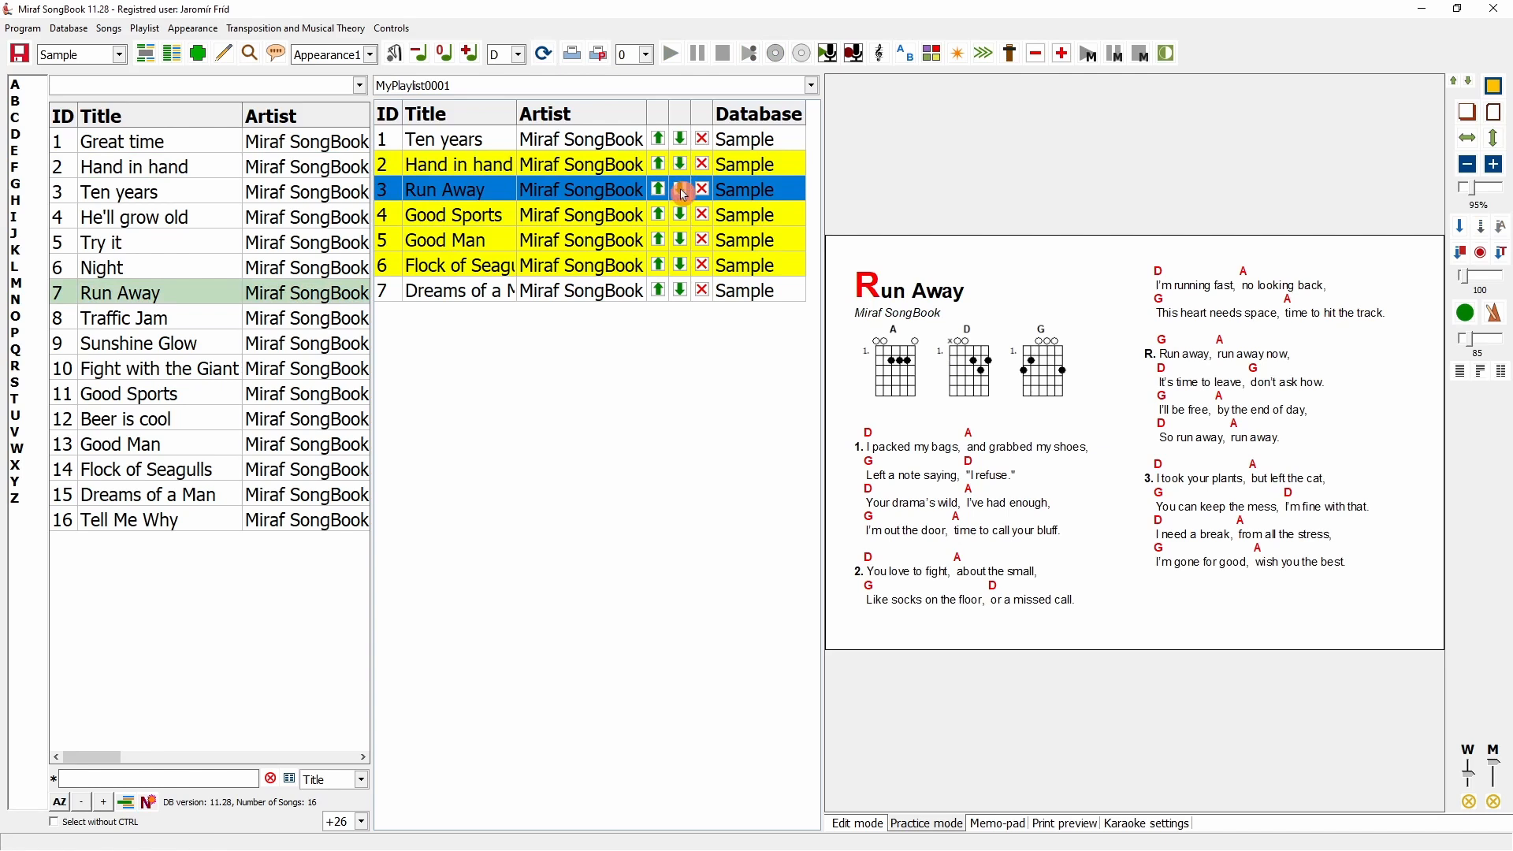
click(681, 240)
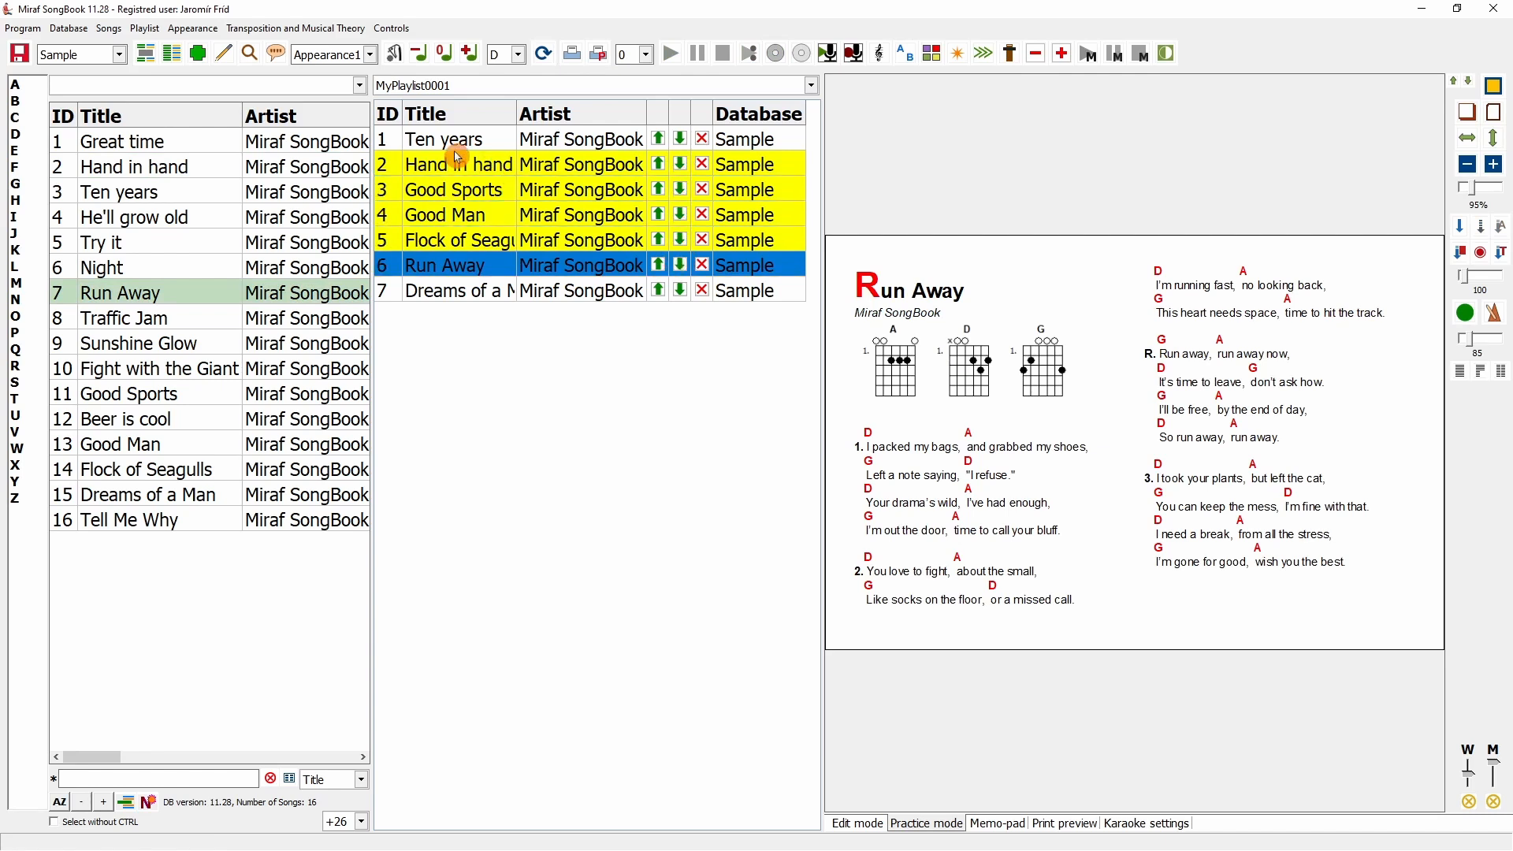
Open Dreams of a Man from the playlist, and reload MyPlaylist0001 to reset its played-song highlighting.
click(524, 290)
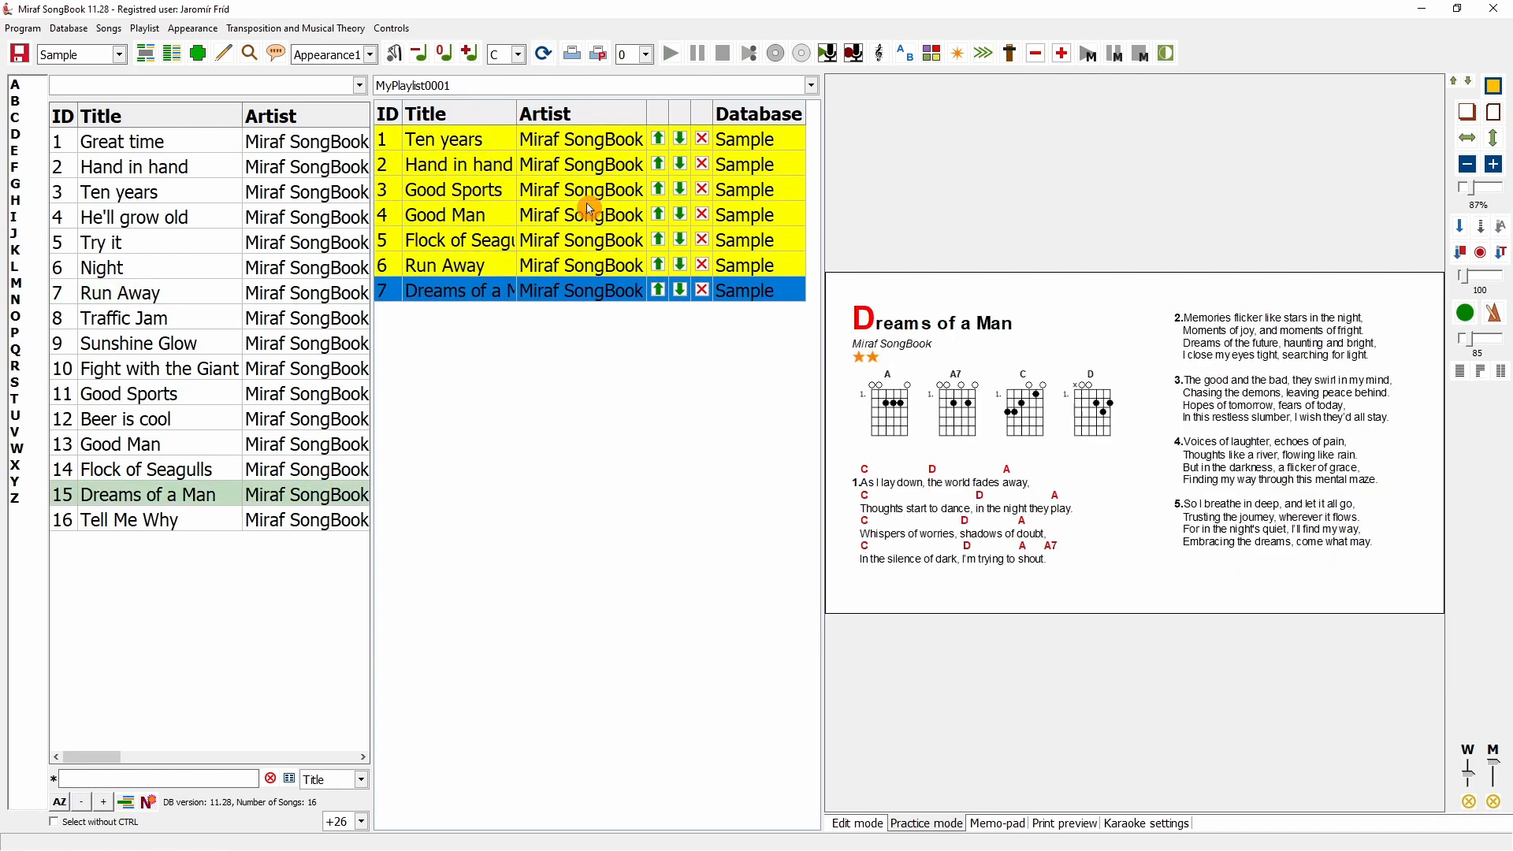
click(477, 87)
click(445, 104)
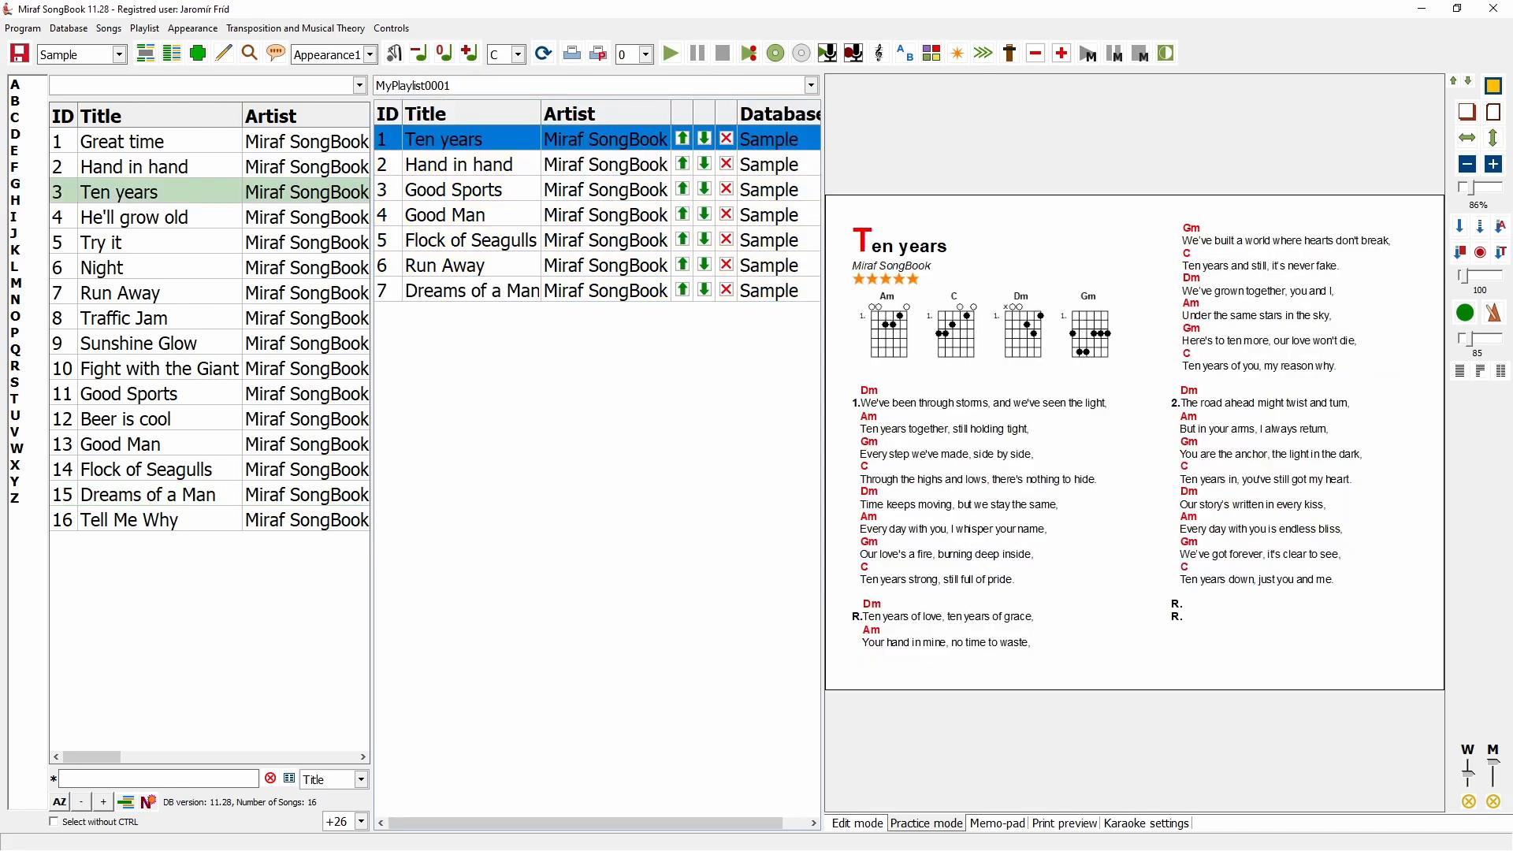
Open Hand in hand, Good Sports, Good Man and Flock of Seagulls one after another from the playlist.
click(456, 169)
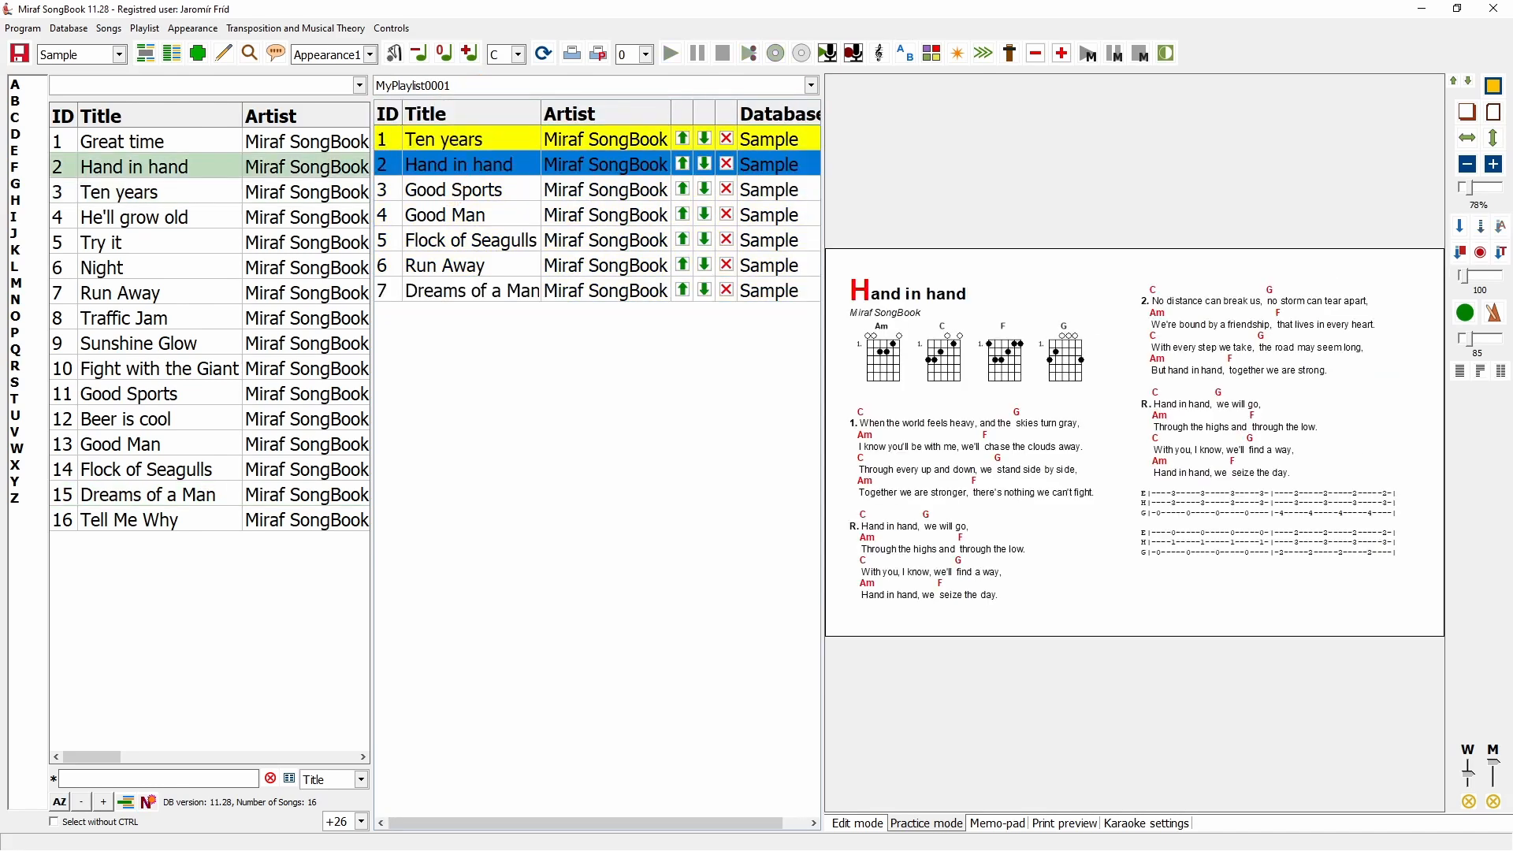
click(451, 192)
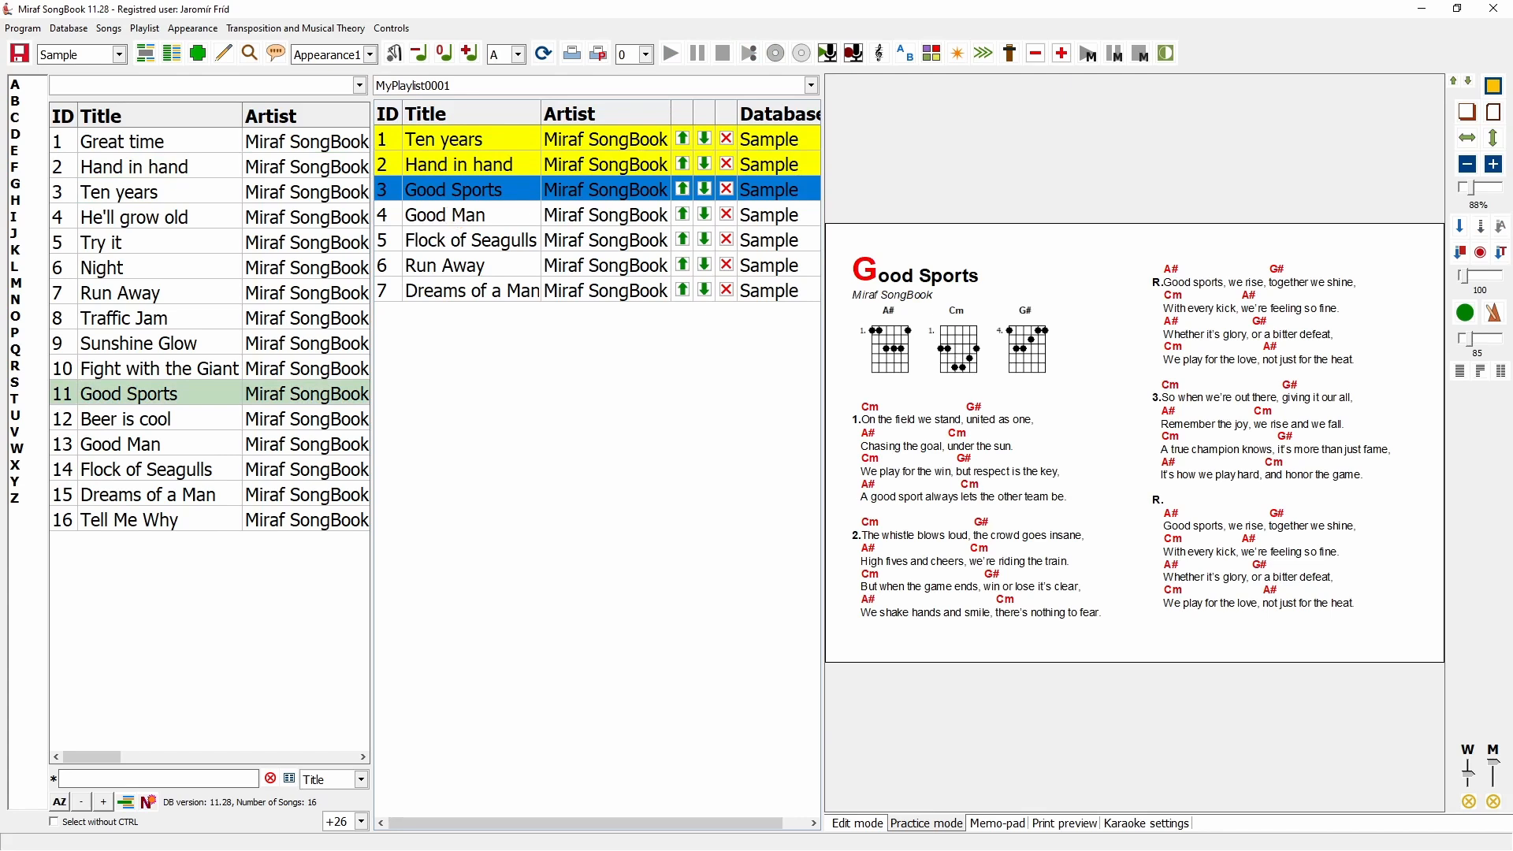
click(451, 215)
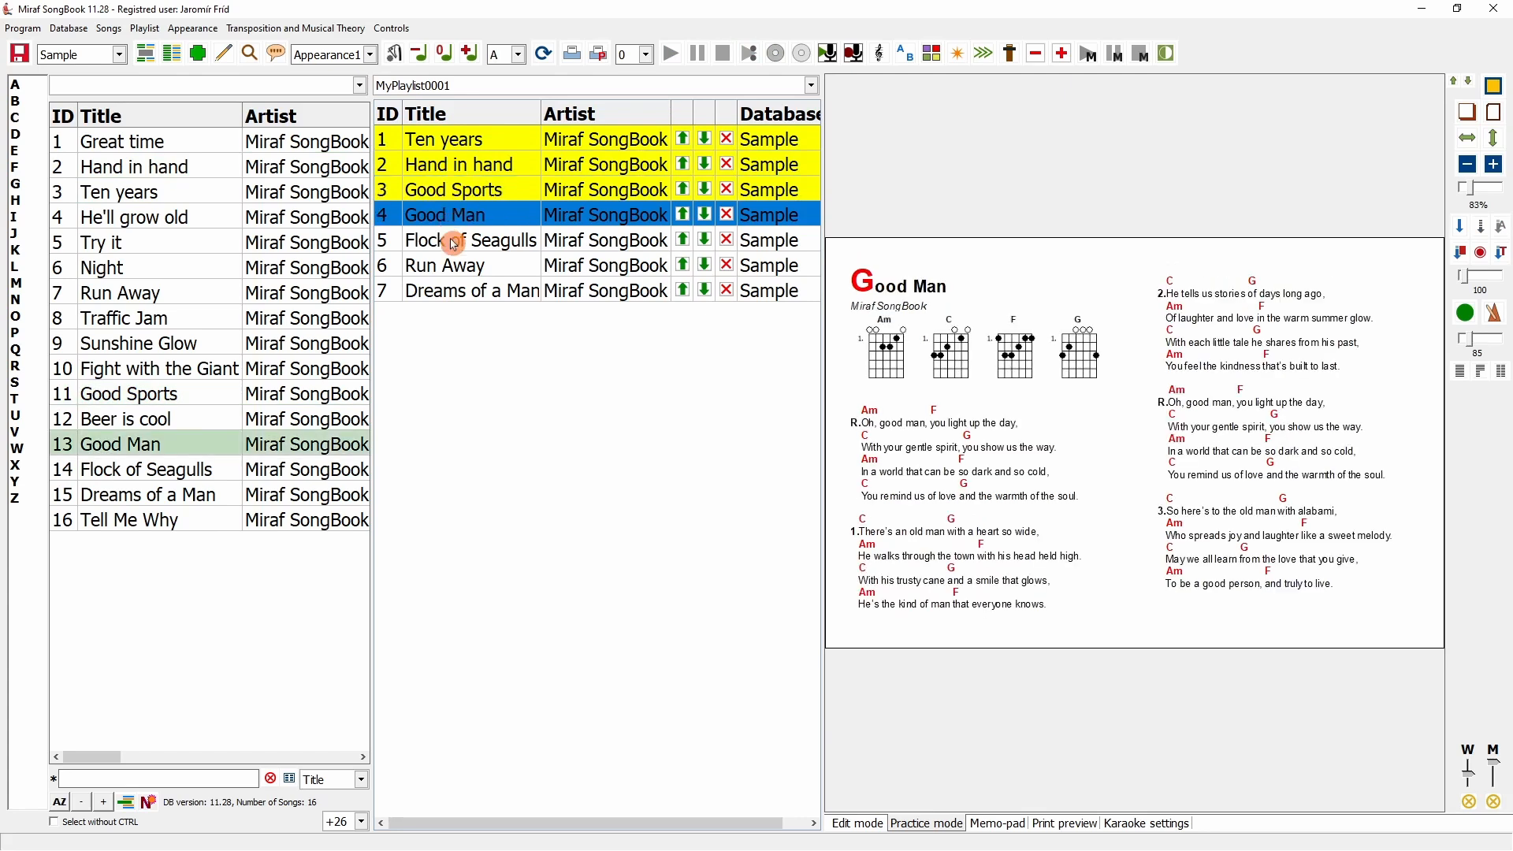
click(453, 241)
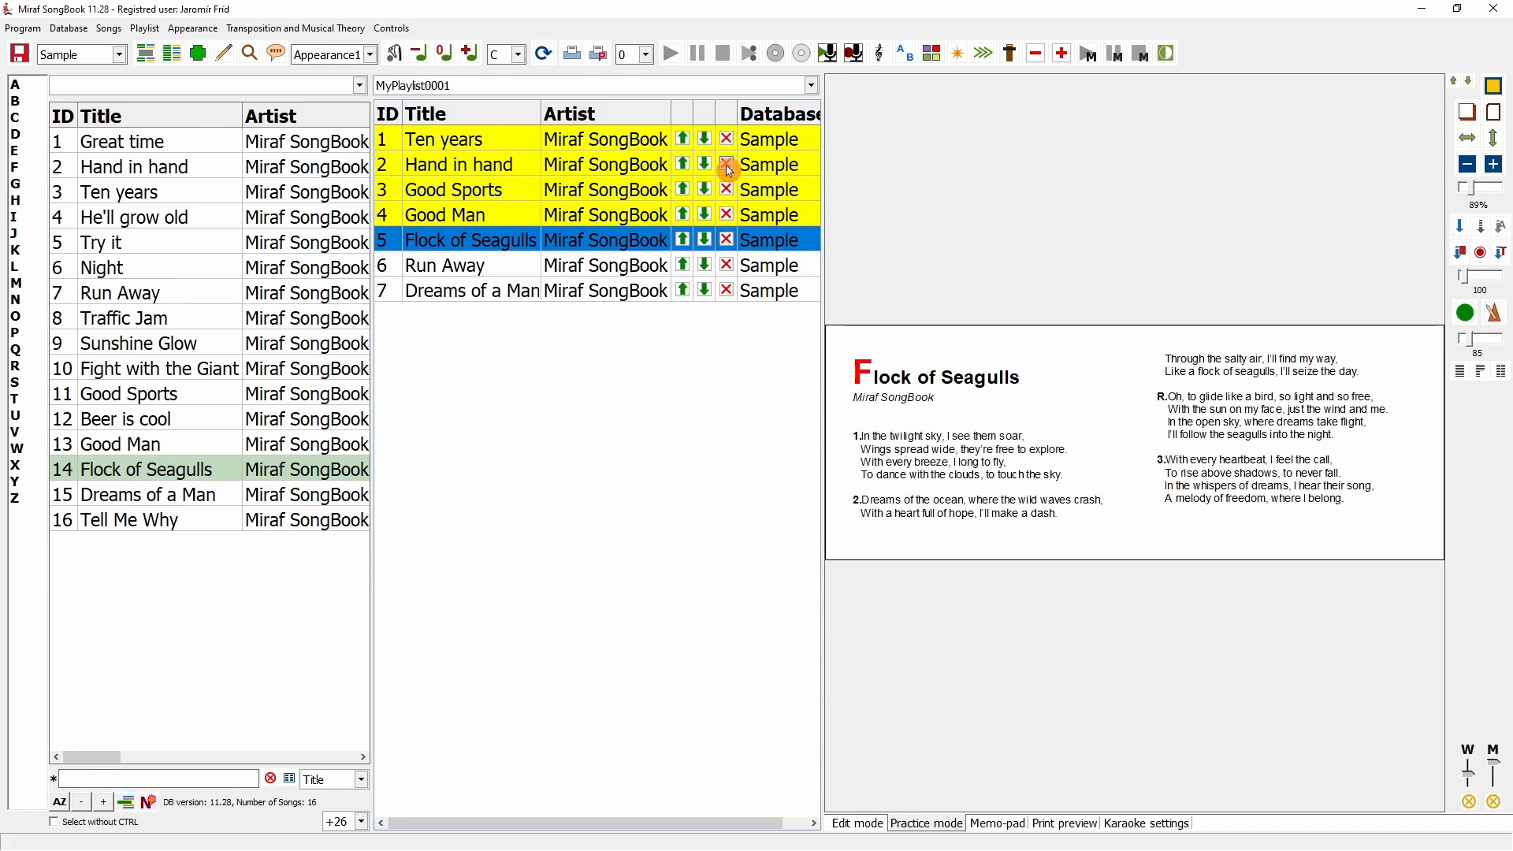
Remove Good Man from the playlist.
click(726, 215)
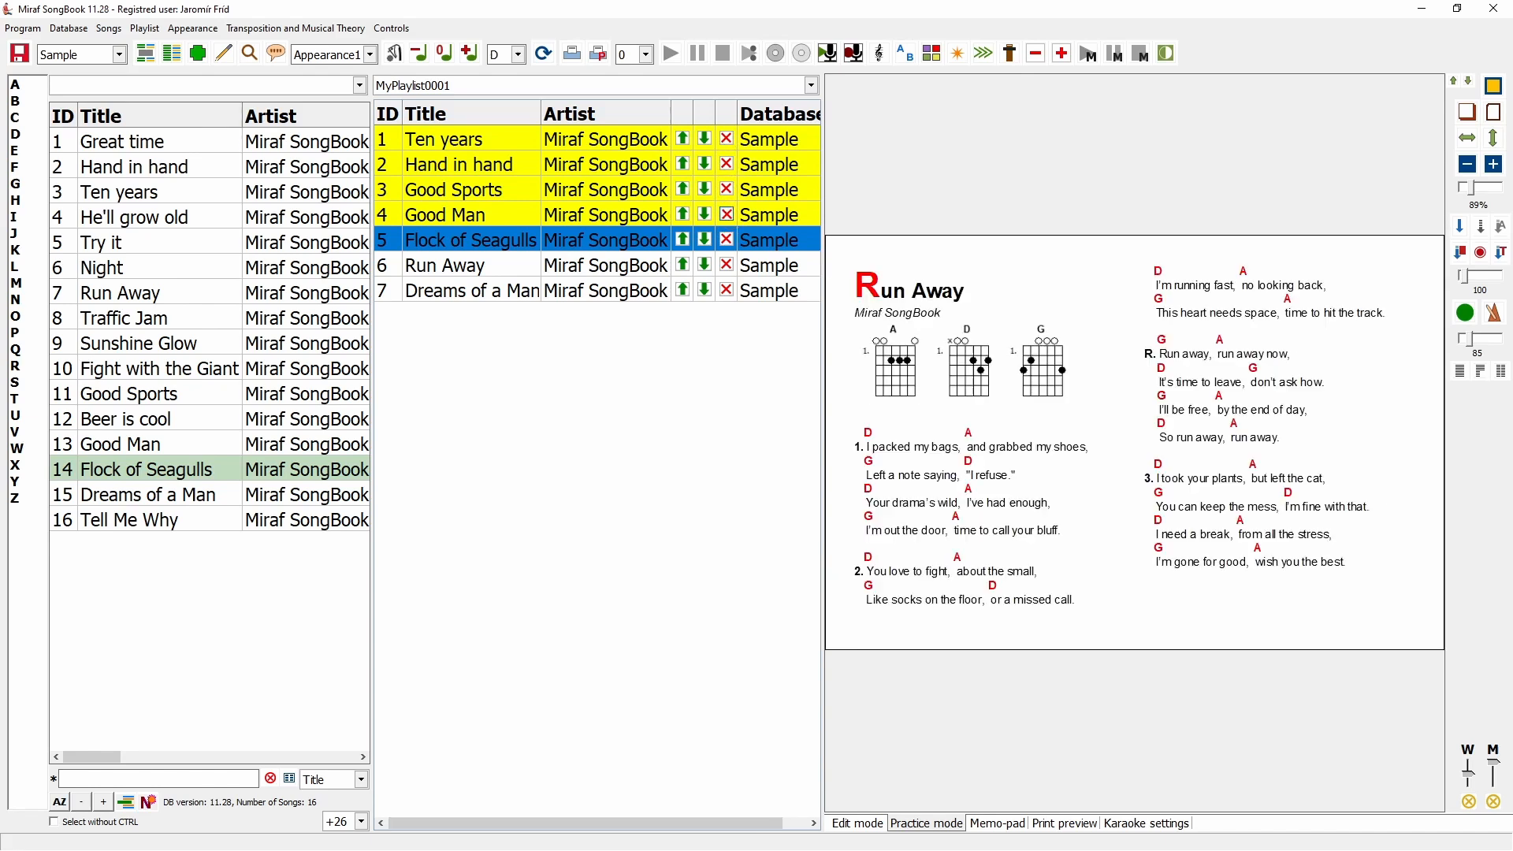
Remove Good Sports from the current playlist and rename the playlist to MyPlay02.
click(726, 190)
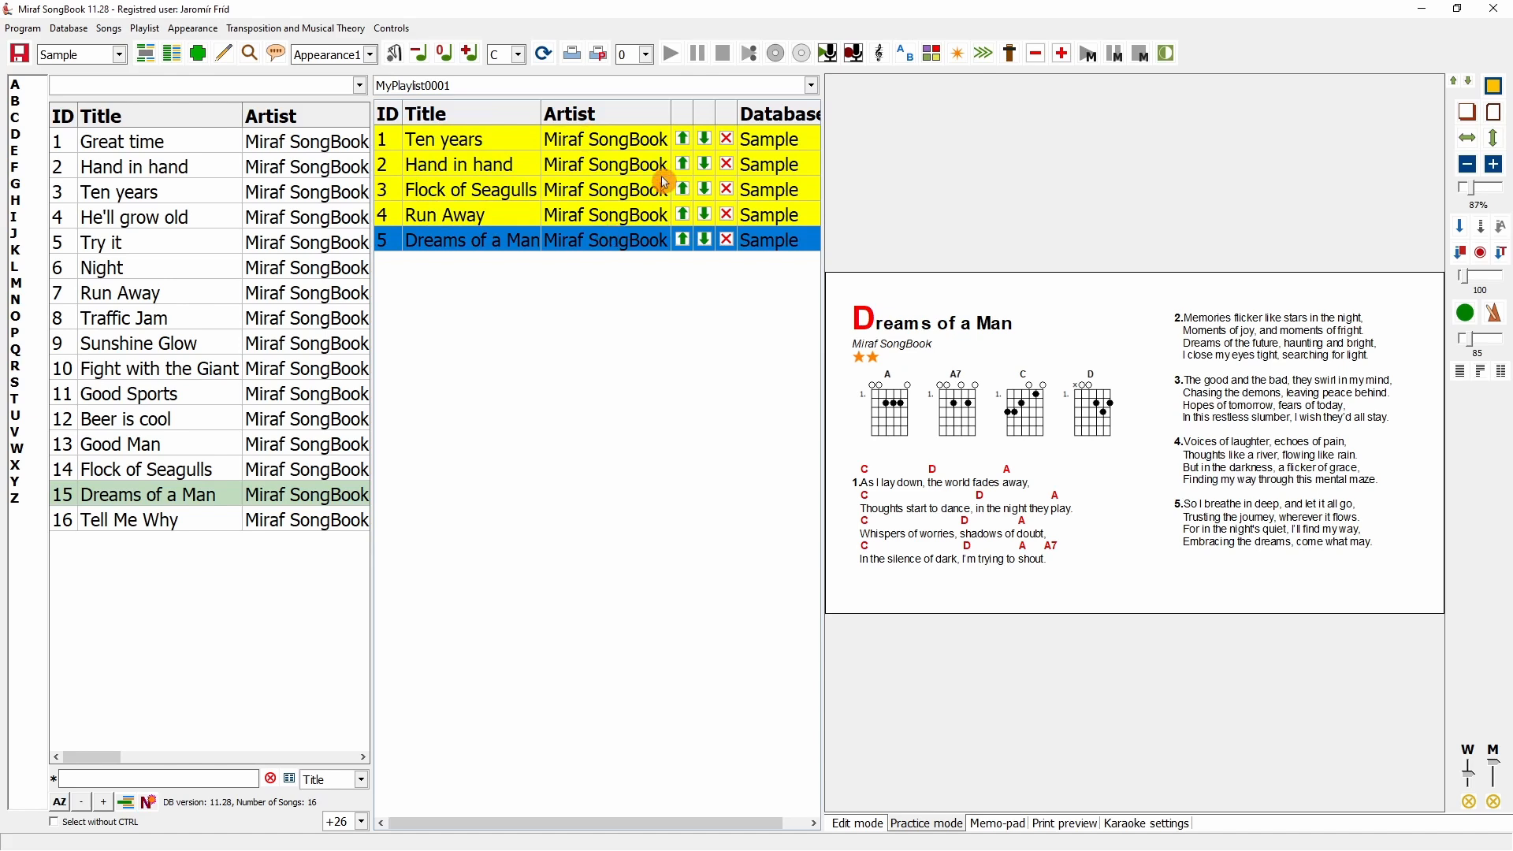
click(143, 29)
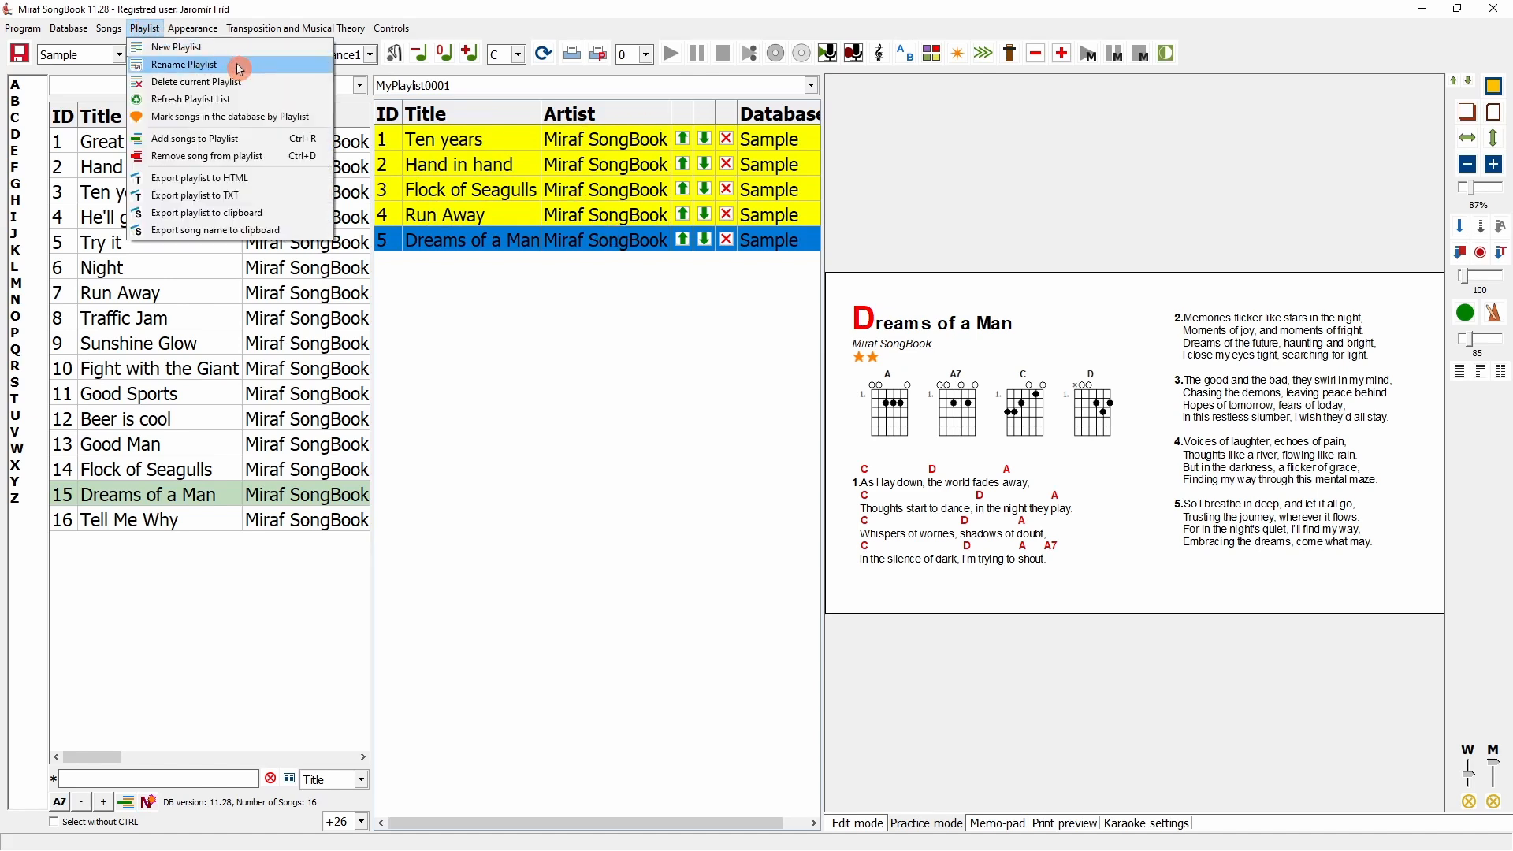
click(240, 66)
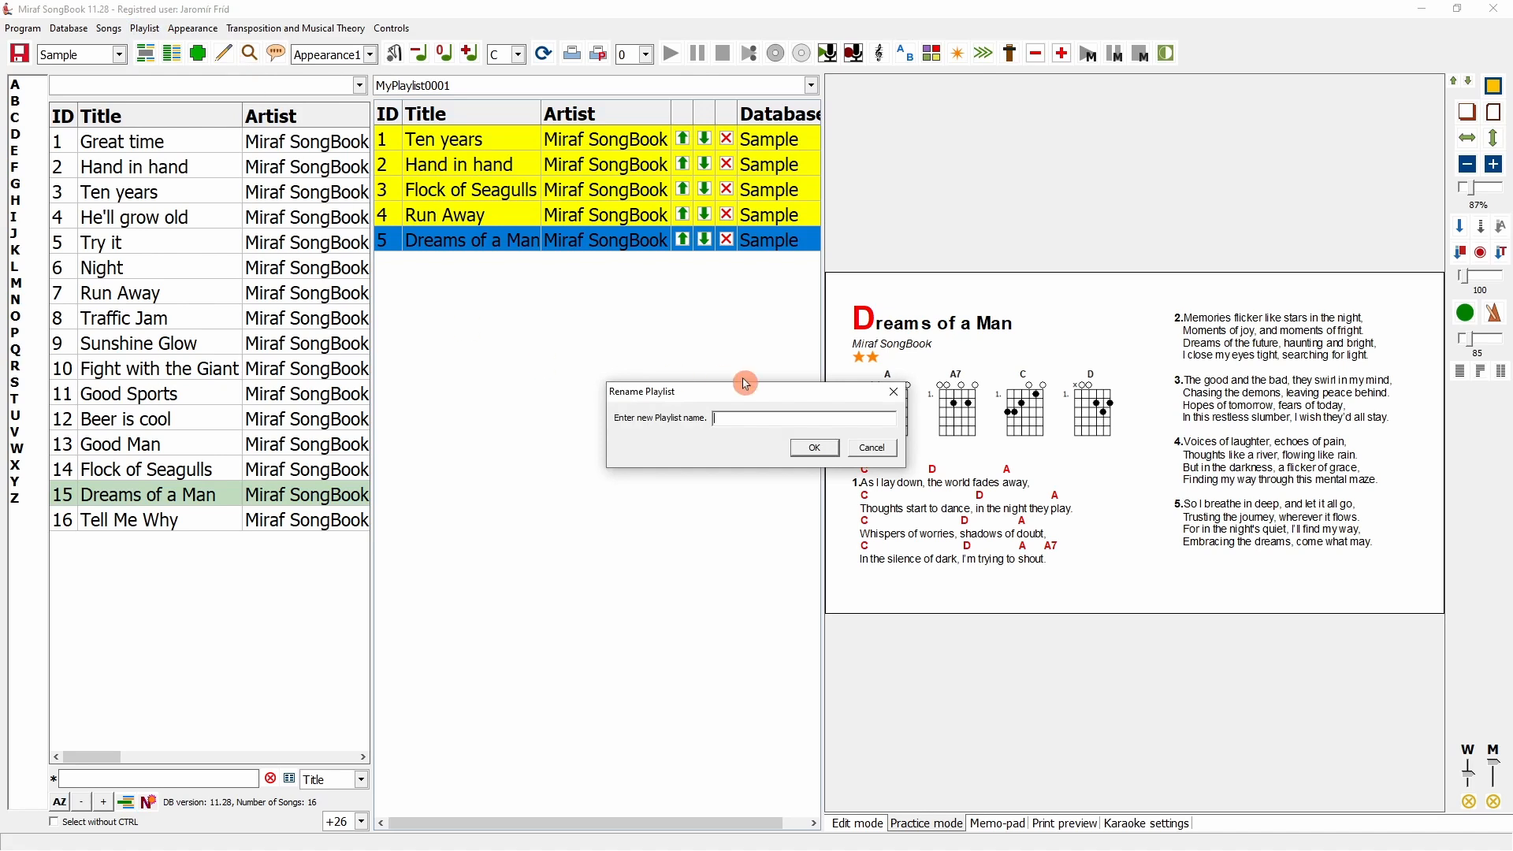
text(MyPlay02)
key(Return)
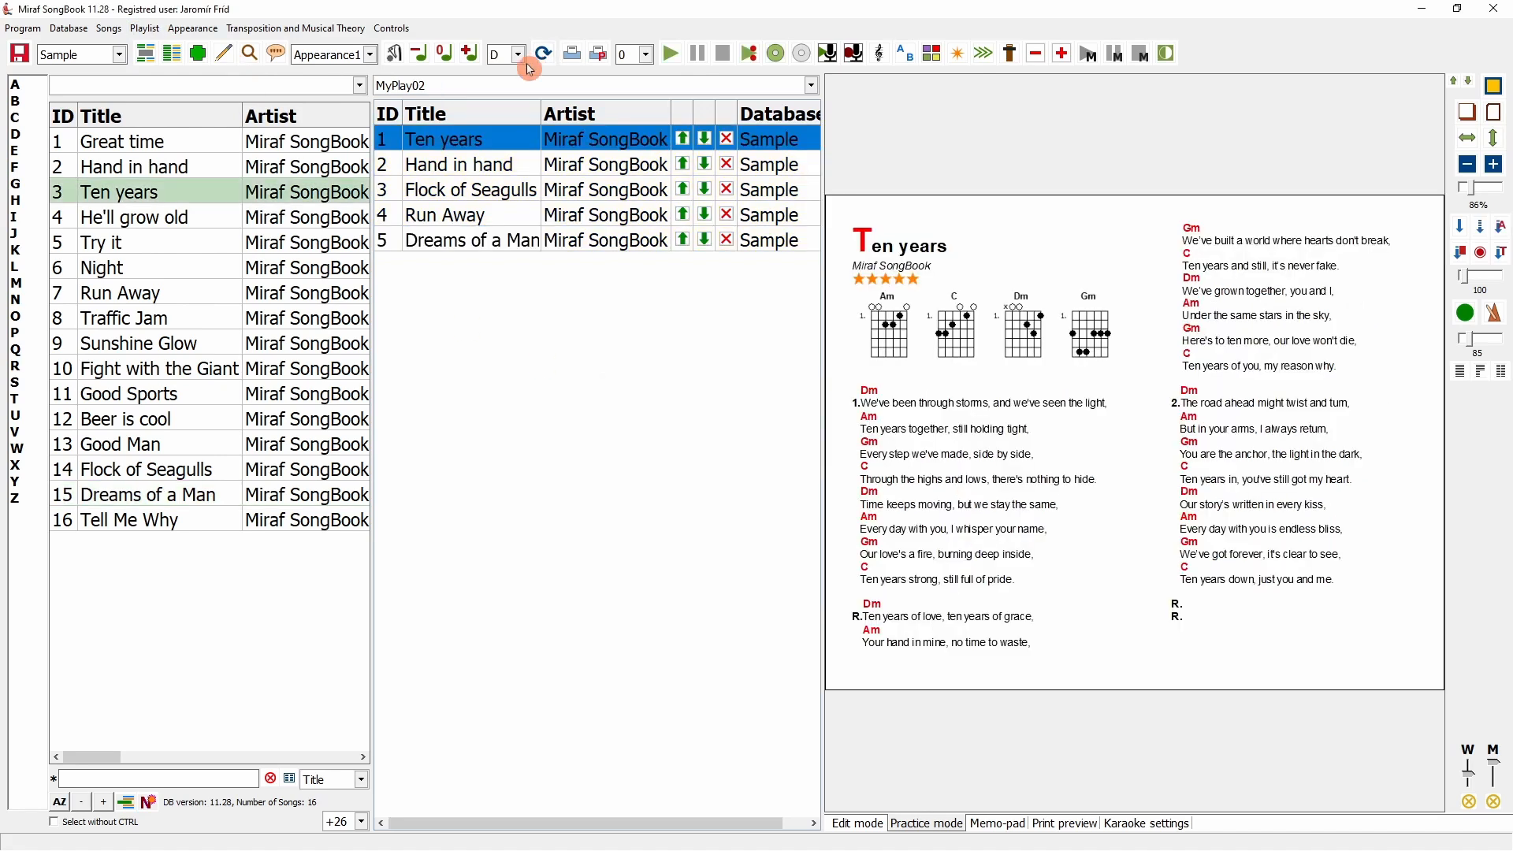
Switch to the Play01 playlist and return to MyPlay02.
click(811, 85)
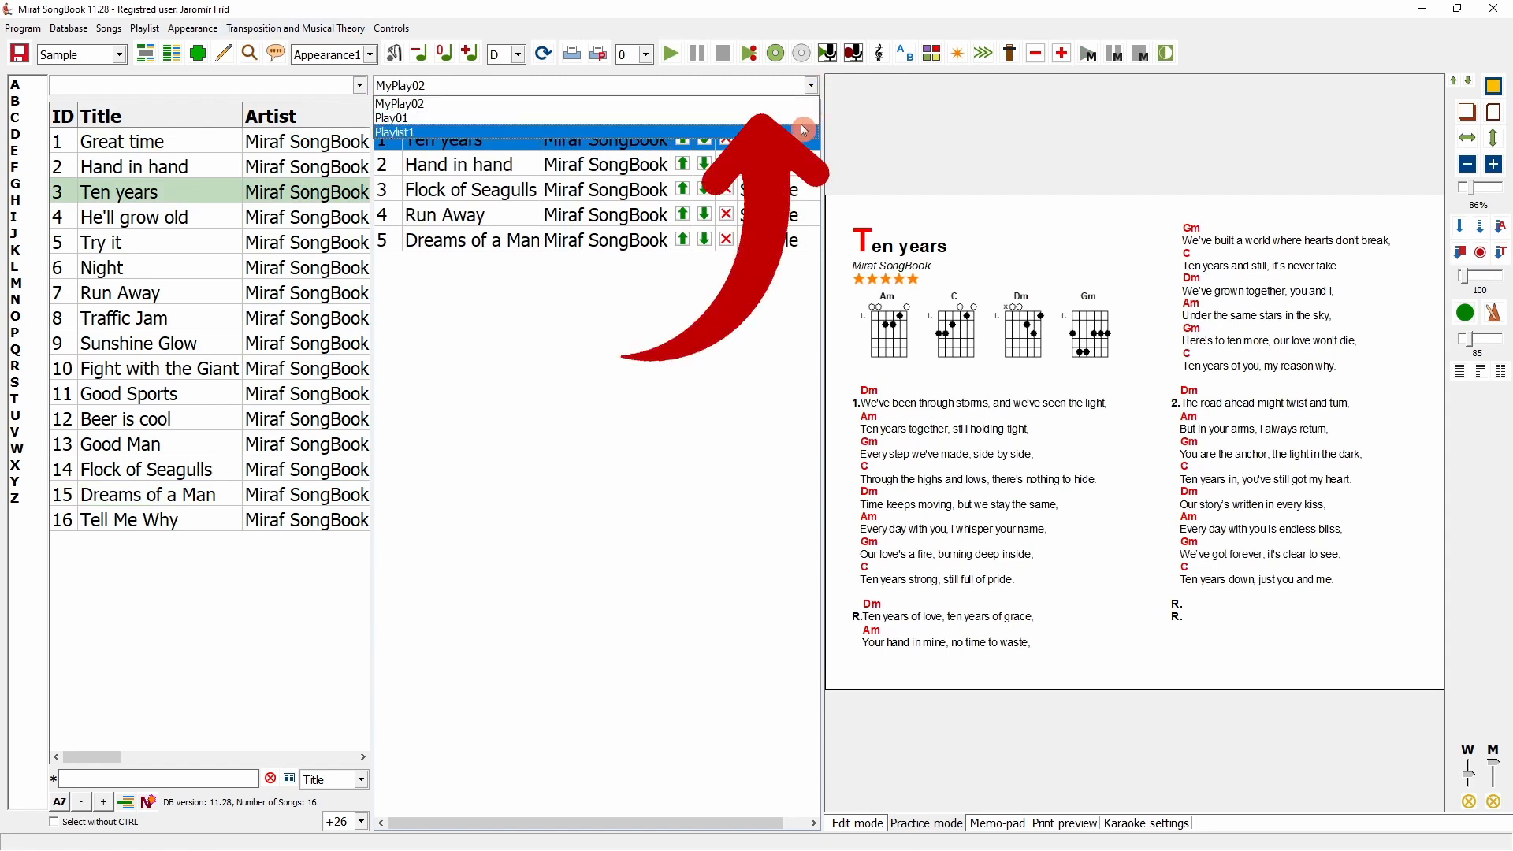
click(800, 117)
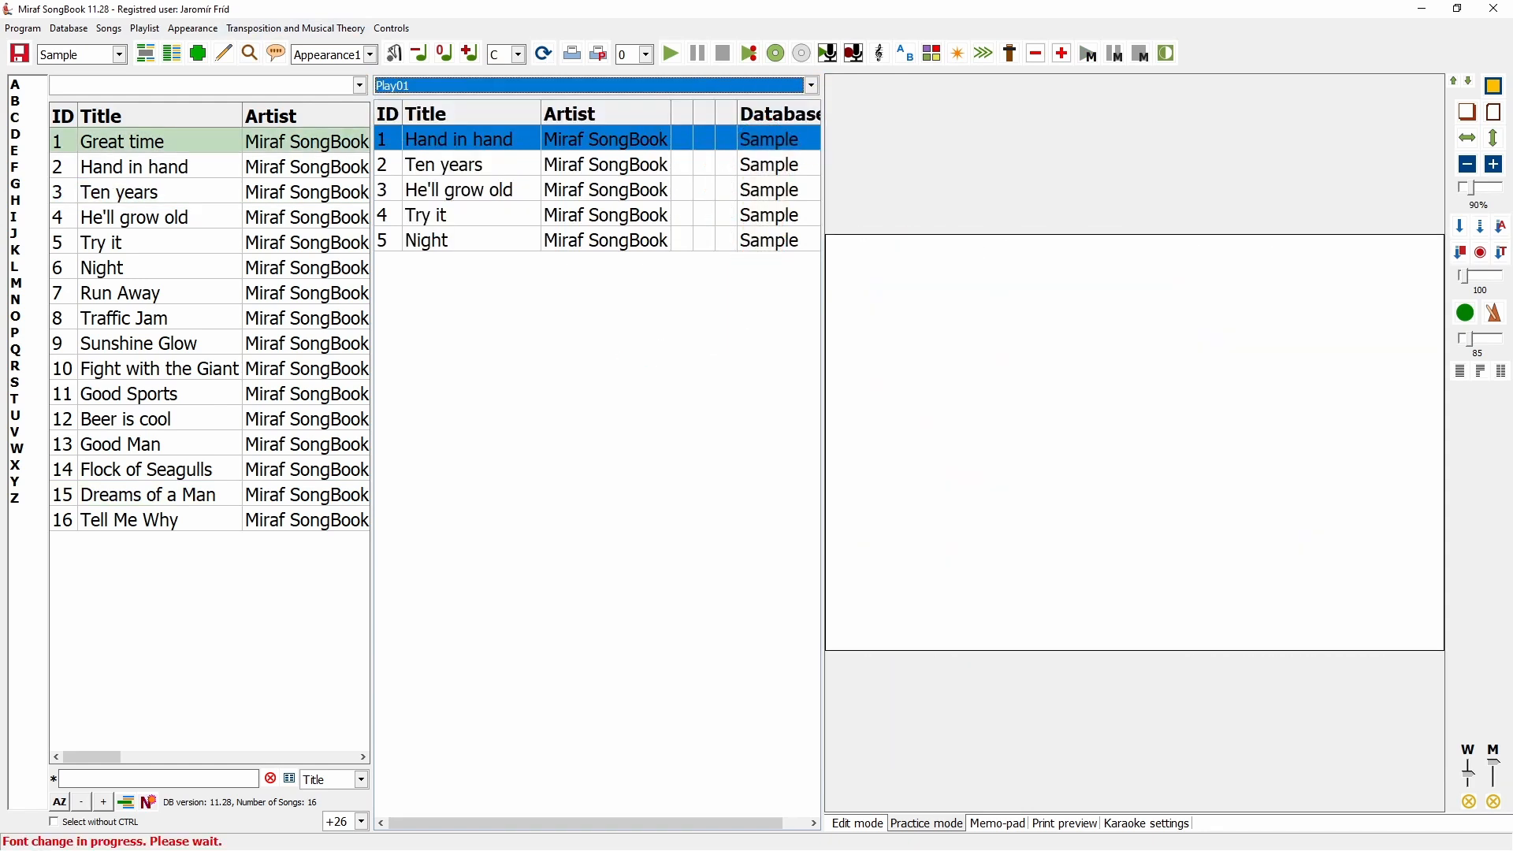
click(805, 89)
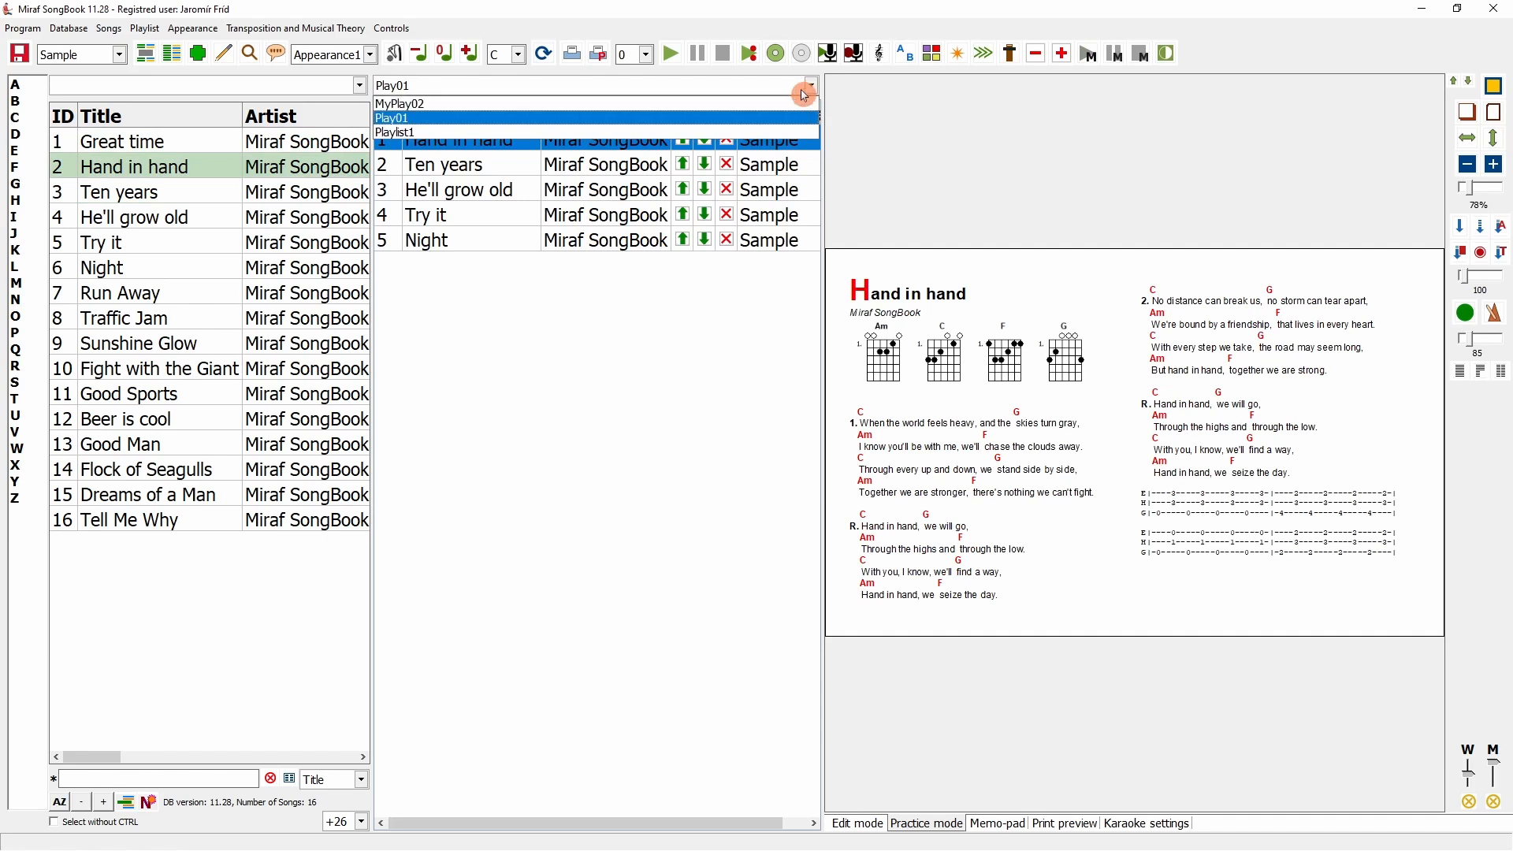
click(483, 104)
Mark the songs of the MyPlay02 playlist in the database list.
click(144, 29)
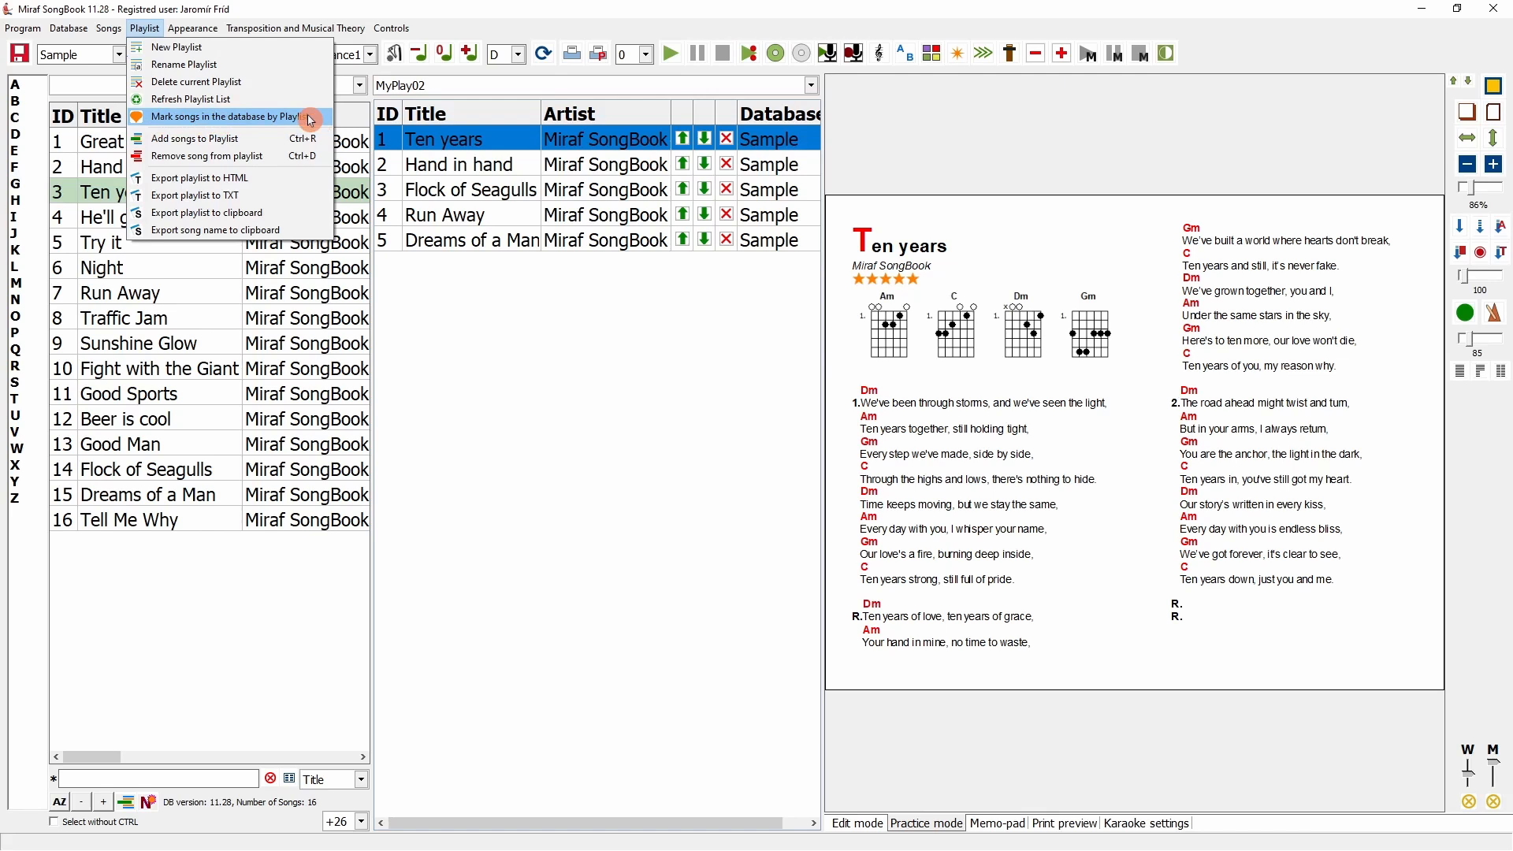
click(629, 349)
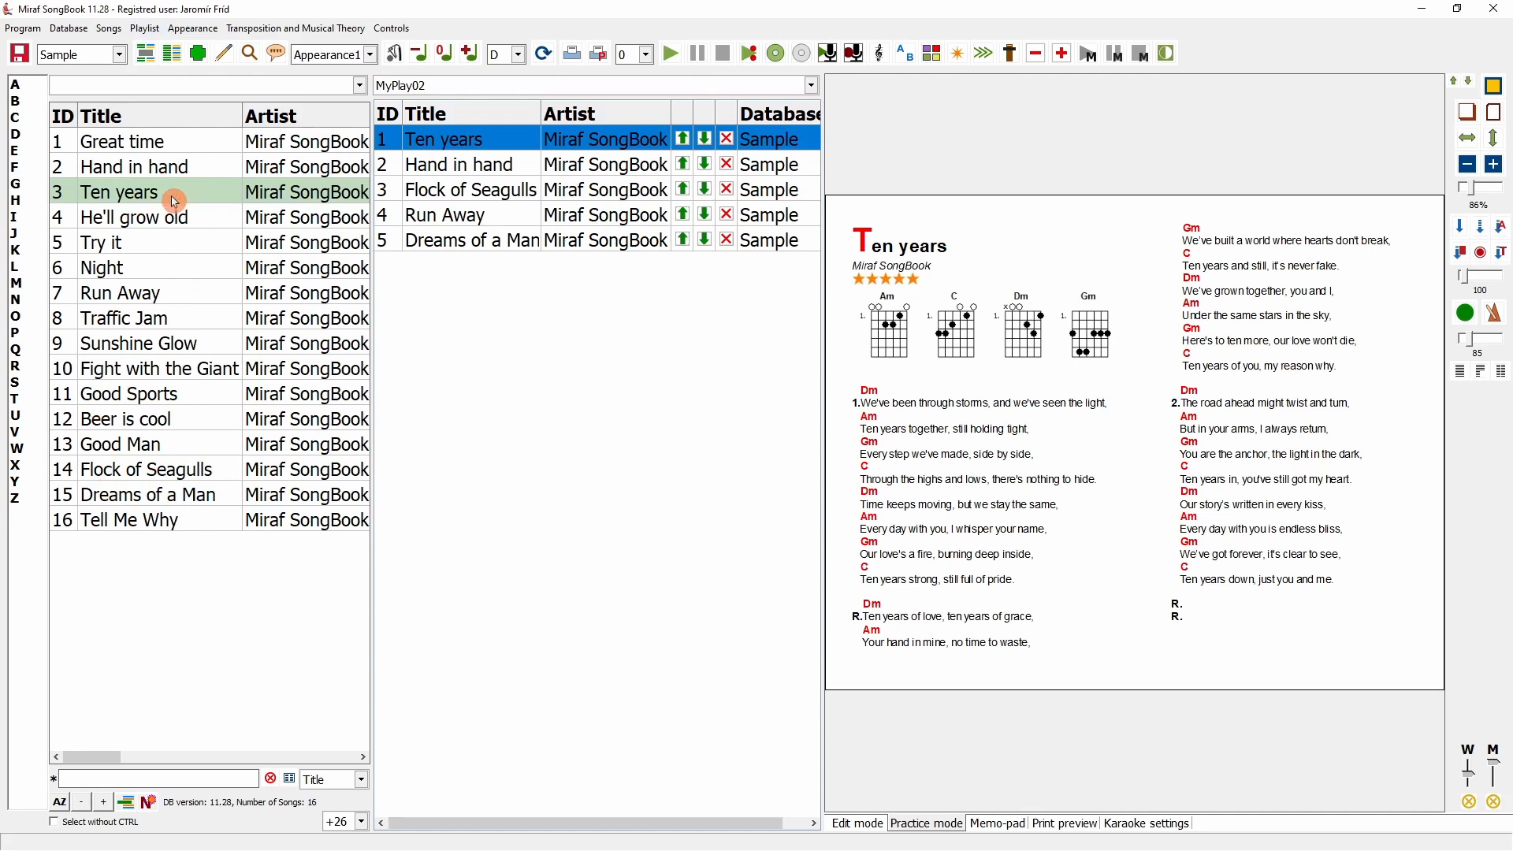
click(145, 28)
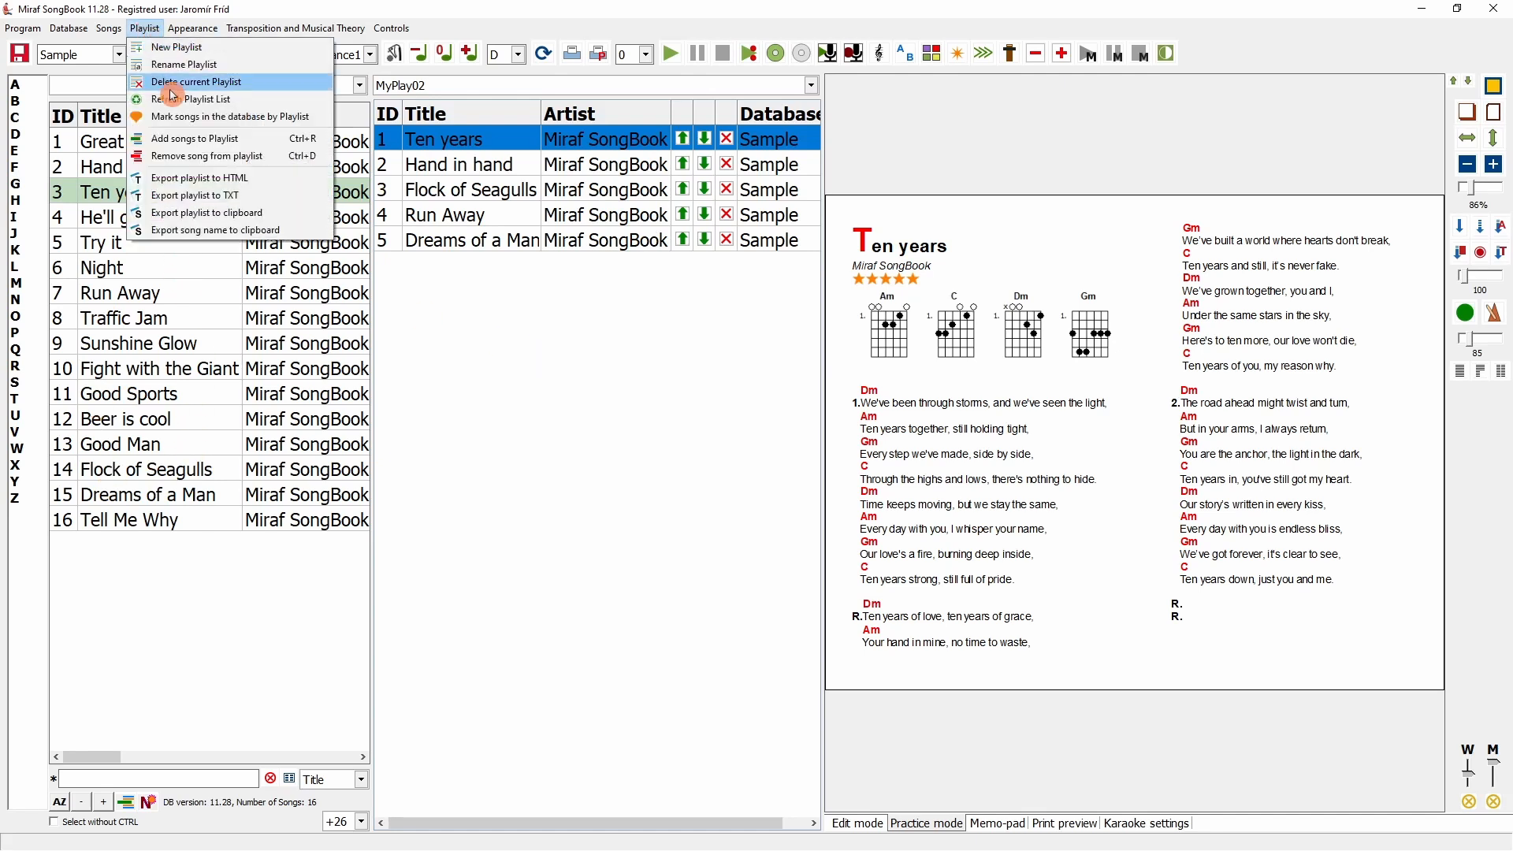
click(258, 118)
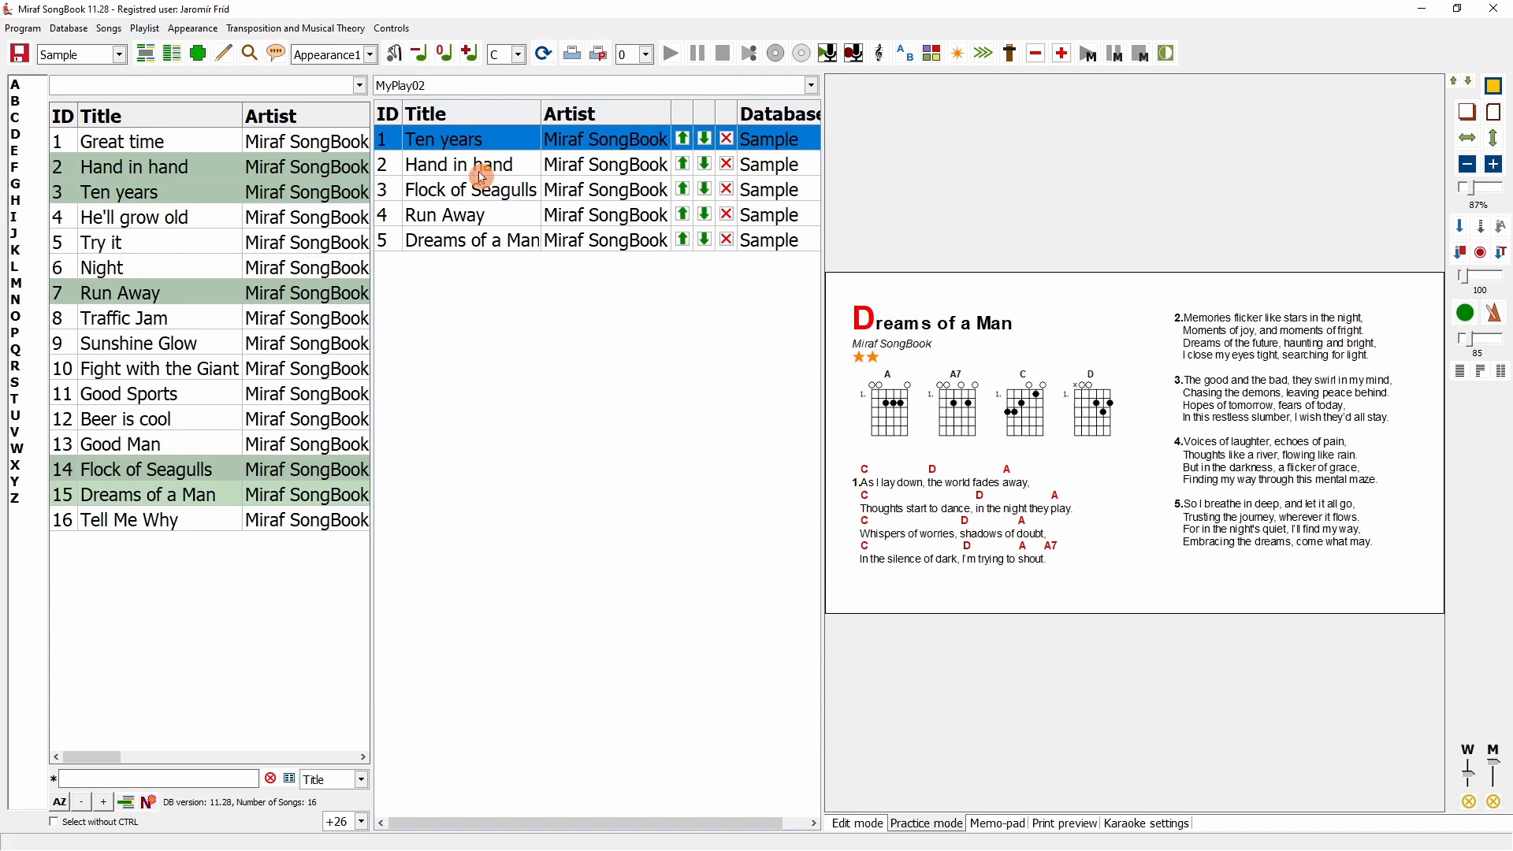
click(145, 29)
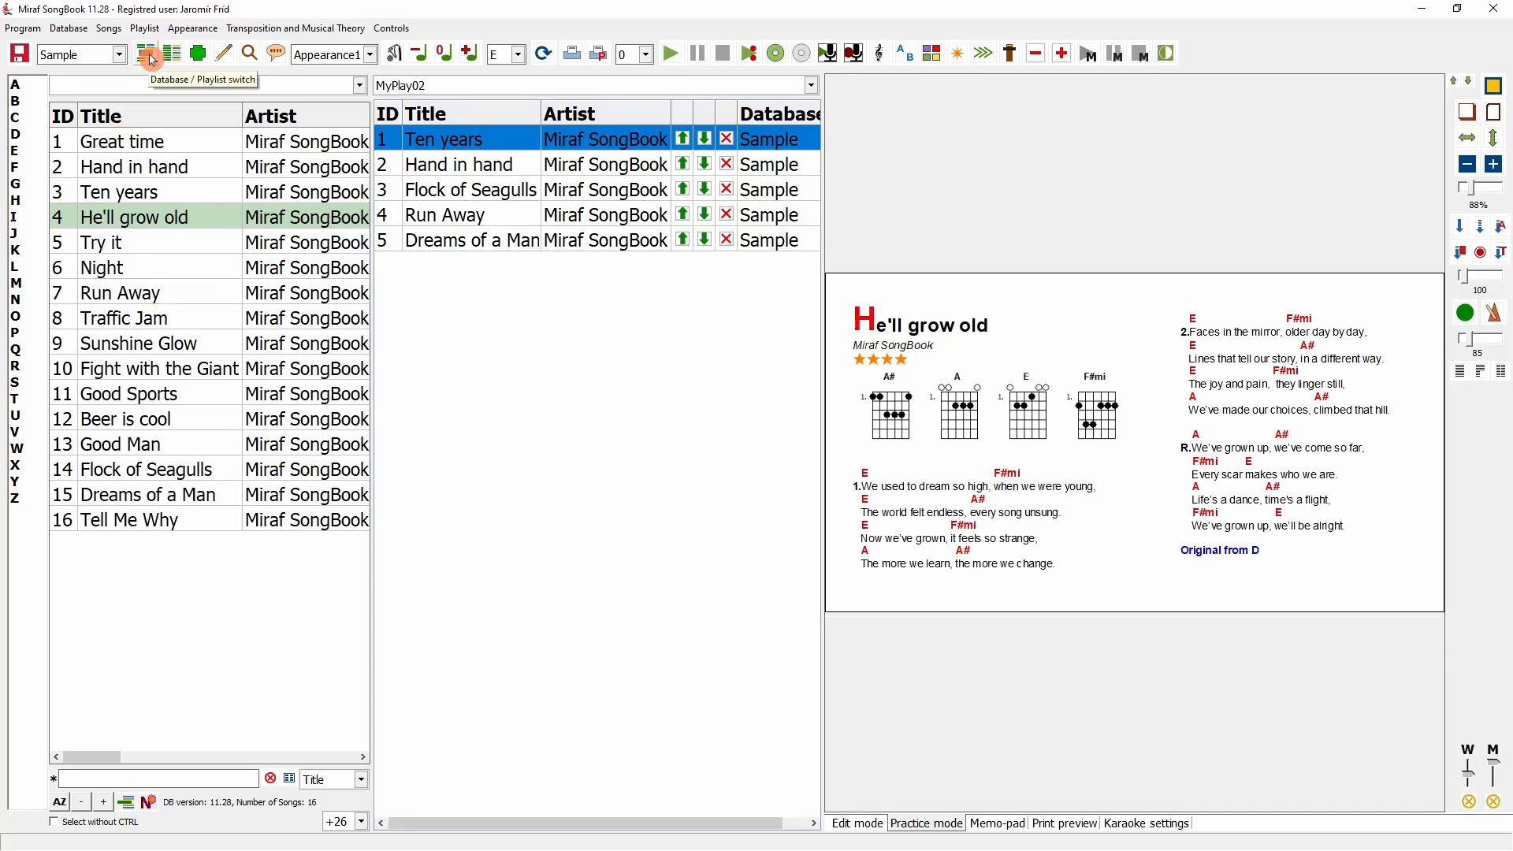
Toggle between showing only the playlist and only the database, and return to displaying both together.
click(173, 56)
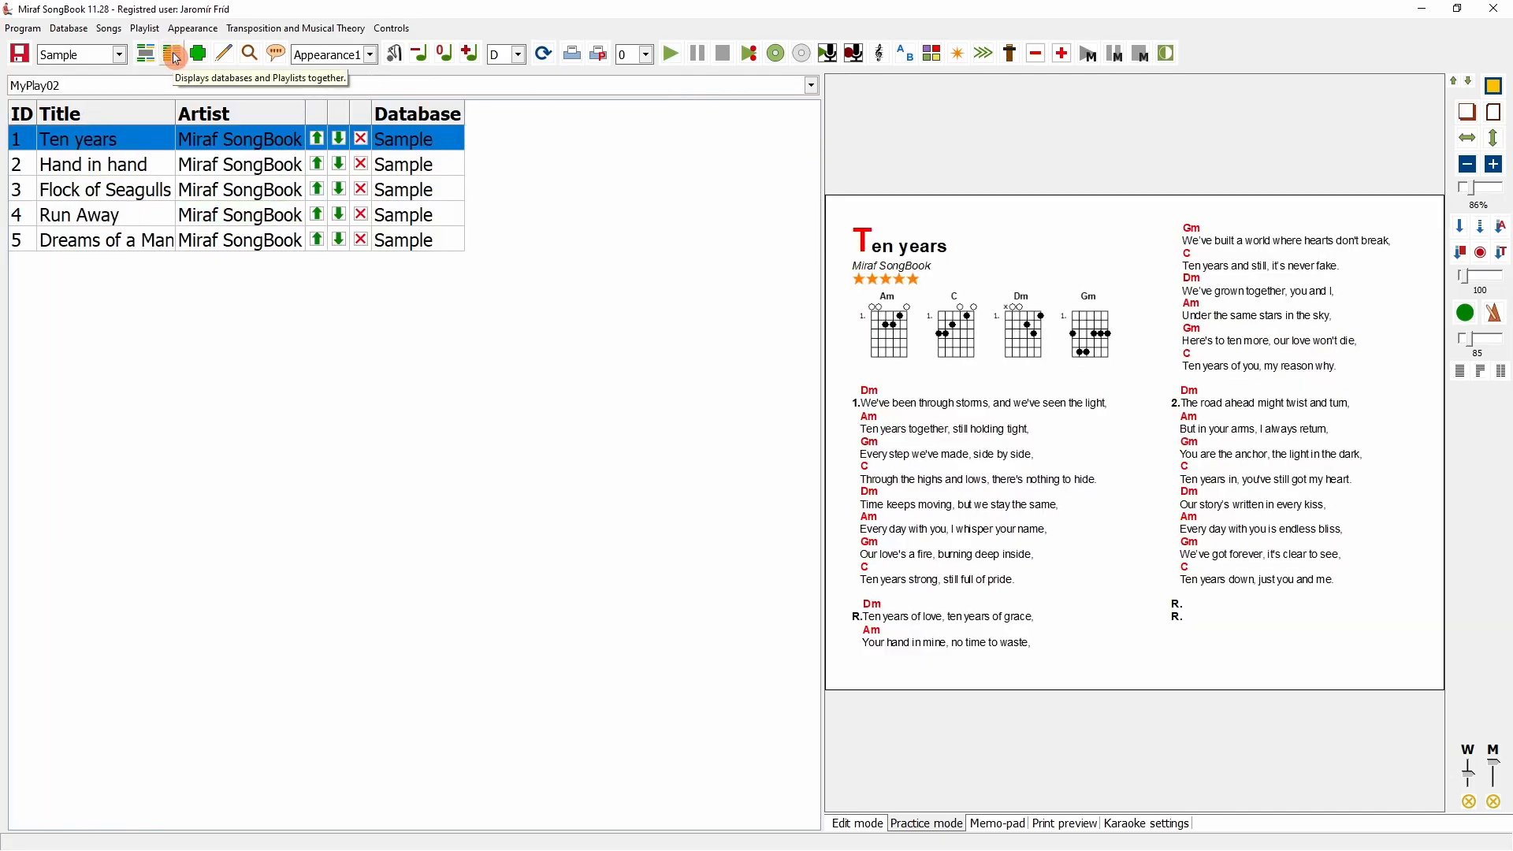
click(146, 55)
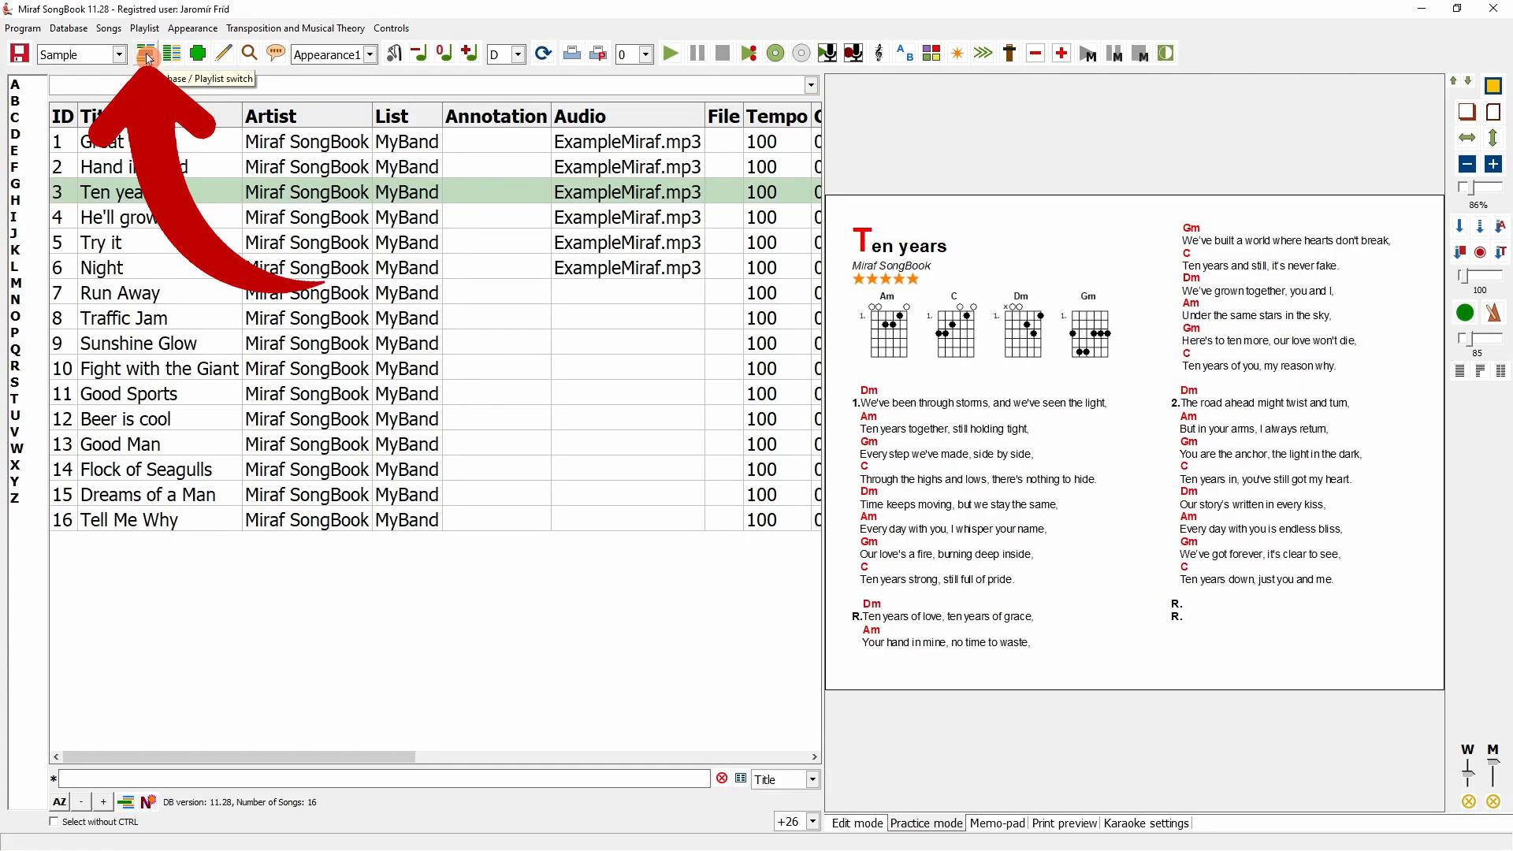
click(147, 55)
click(173, 56)
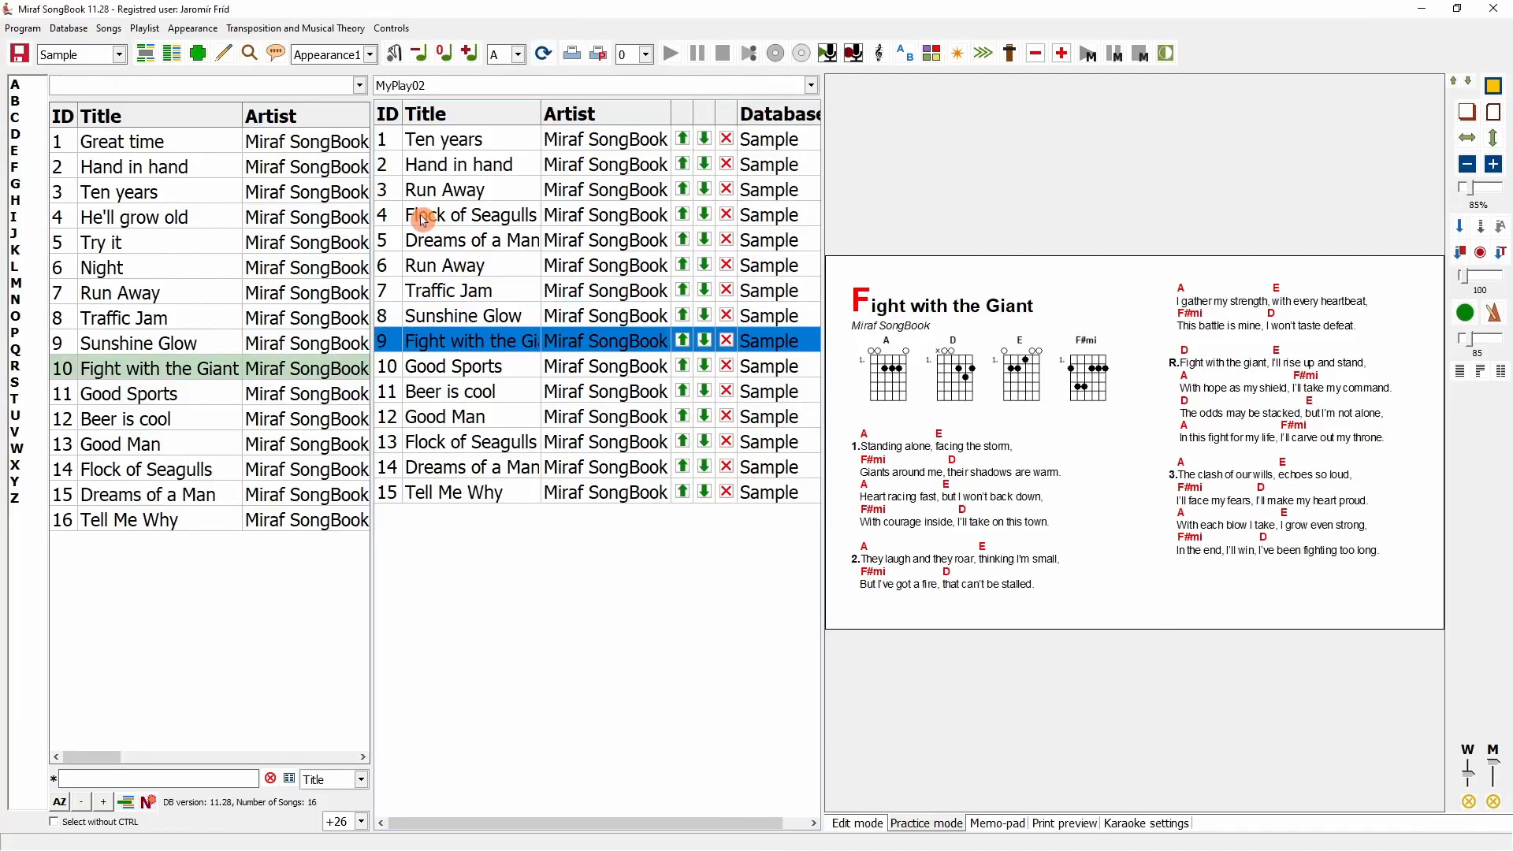
Move the fourth-row Flock of Seagulls down to position 12 and the upper Dreams of a Man to position 13 in MyPlay02.
click(423, 218)
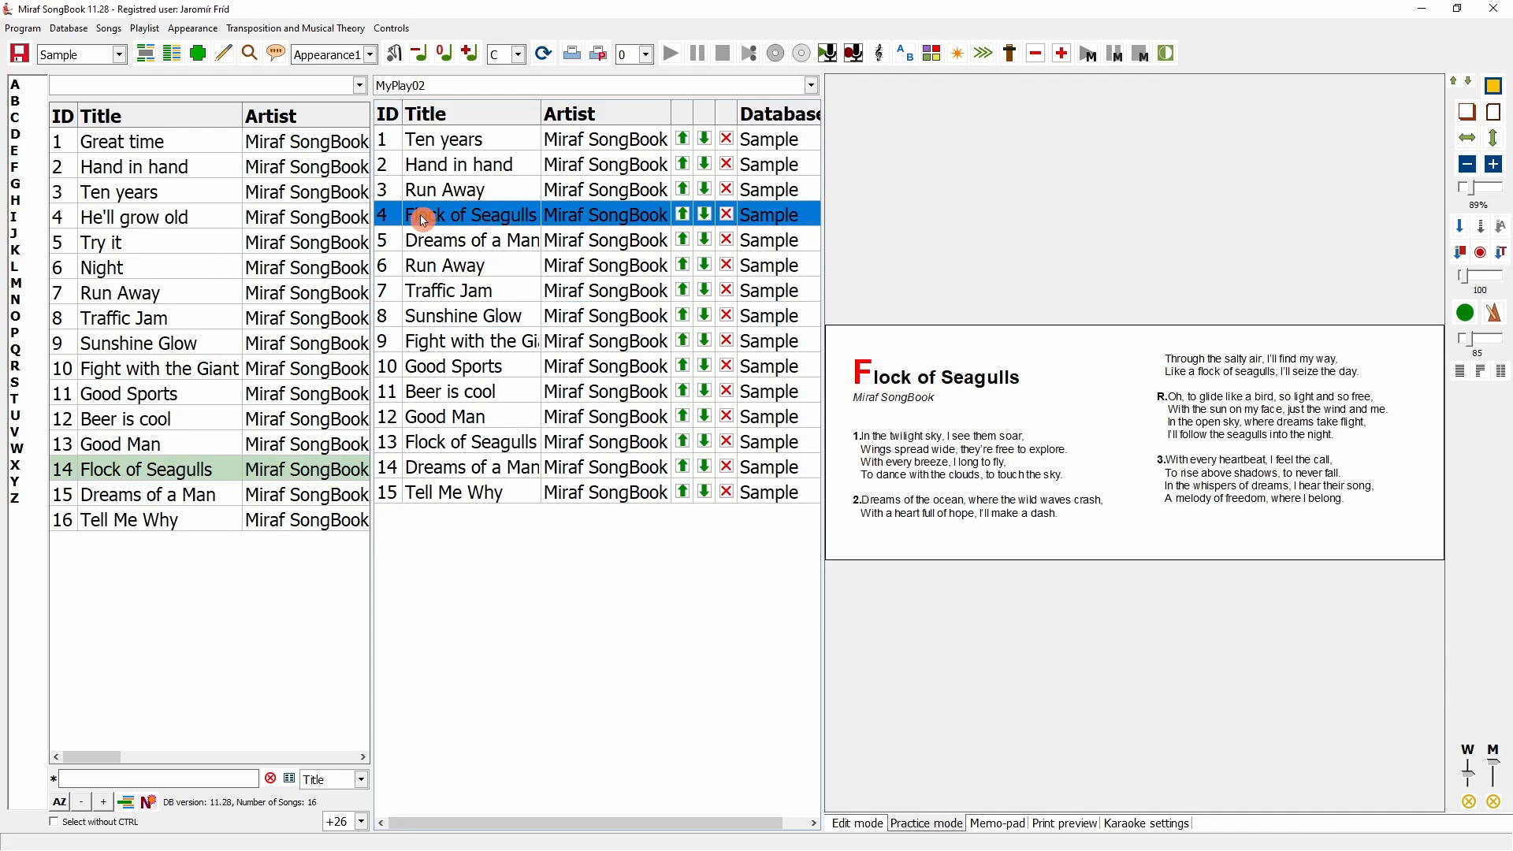
drag(423, 220, 457, 433)
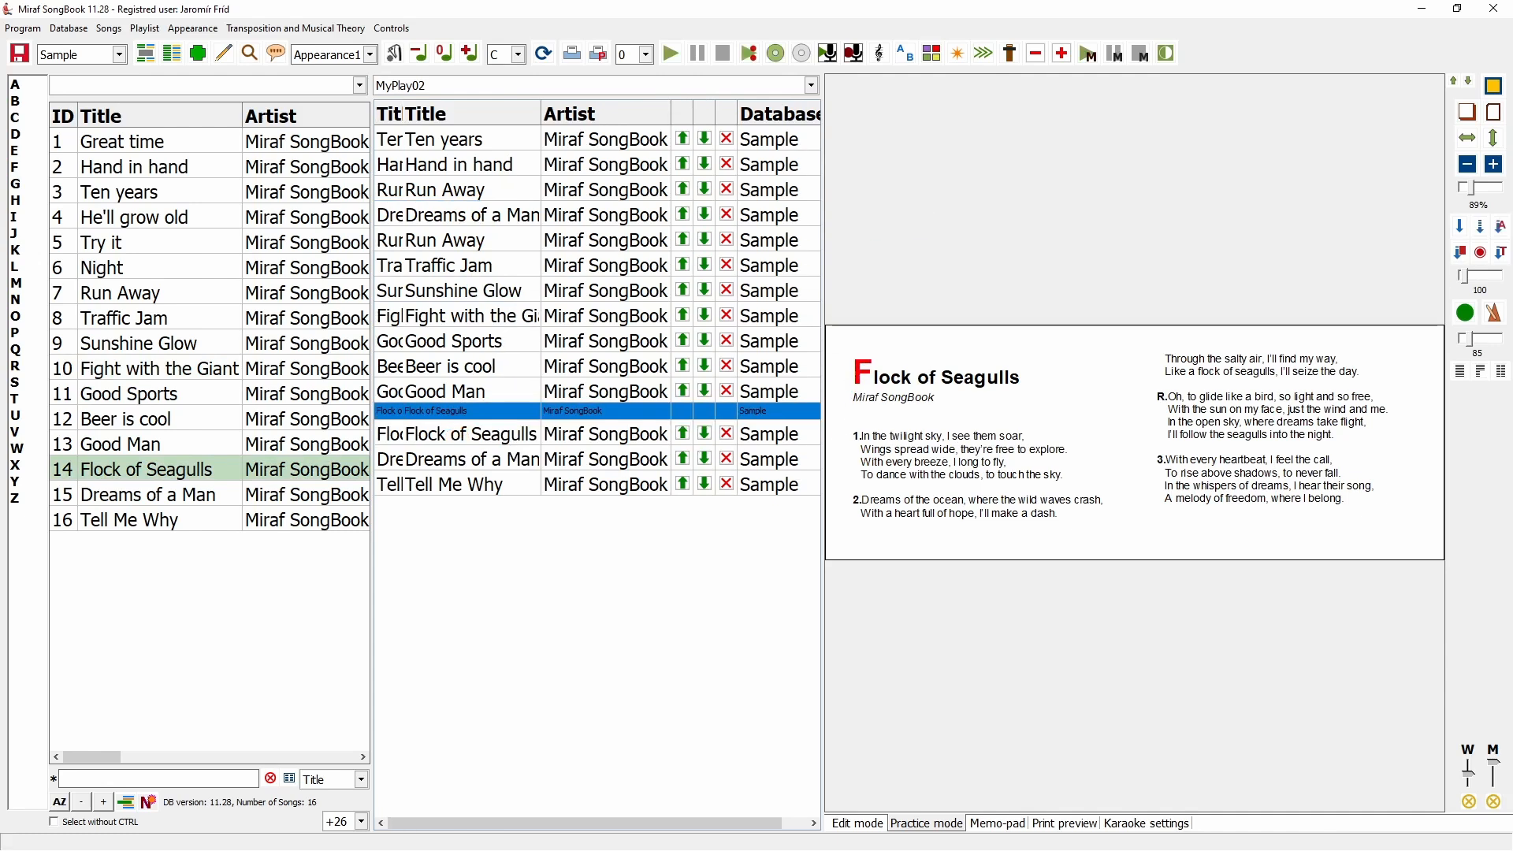
click(433, 218)
drag(439, 223, 443, 485)
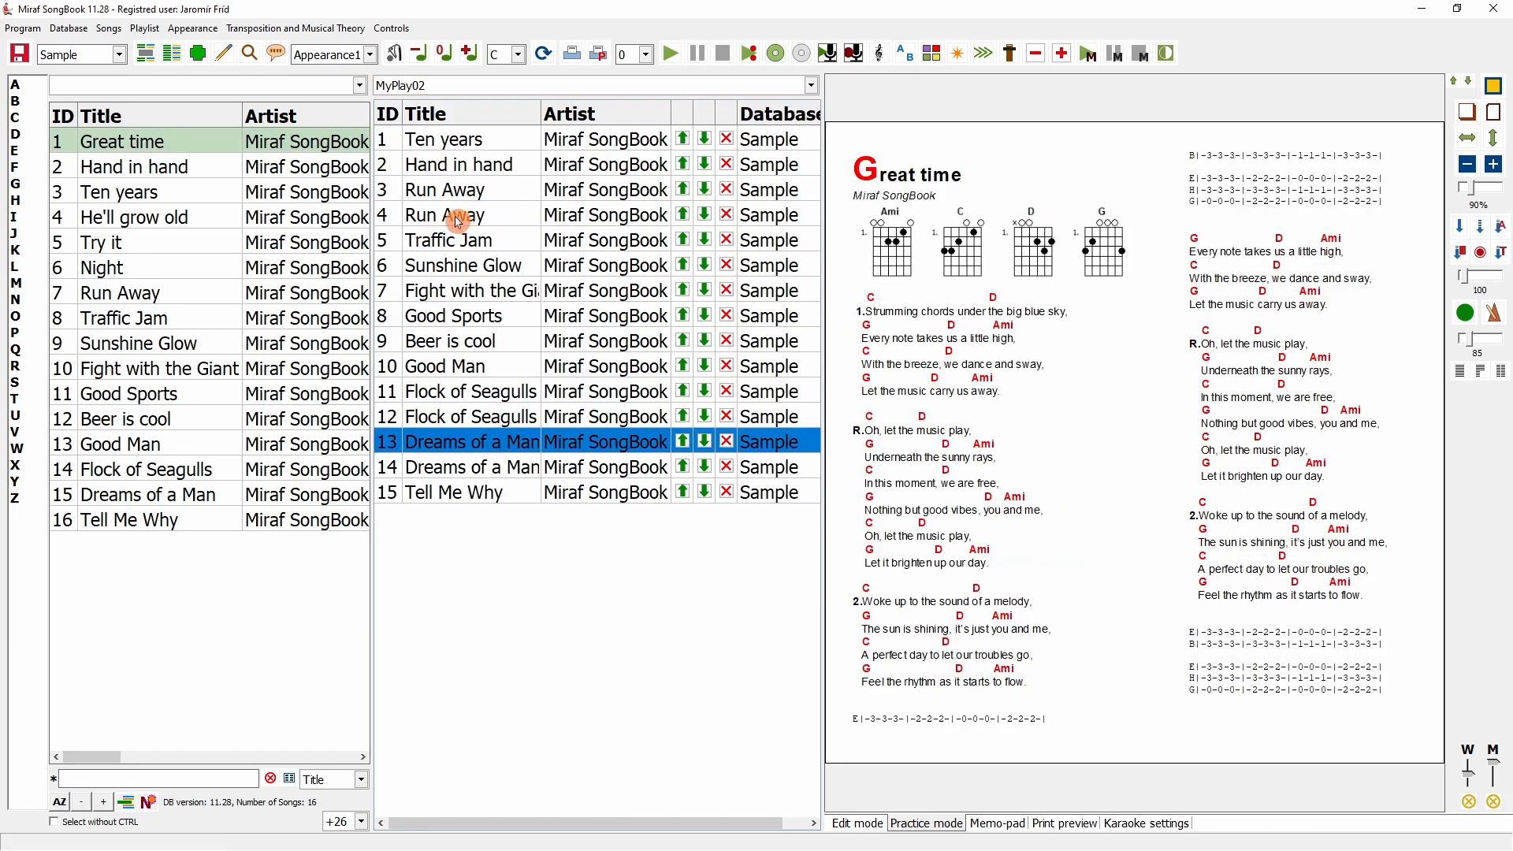
Enable Interactive playlist mode with Fuchsia as its highlight color in the program settings, and save them.
click(22, 28)
click(49, 49)
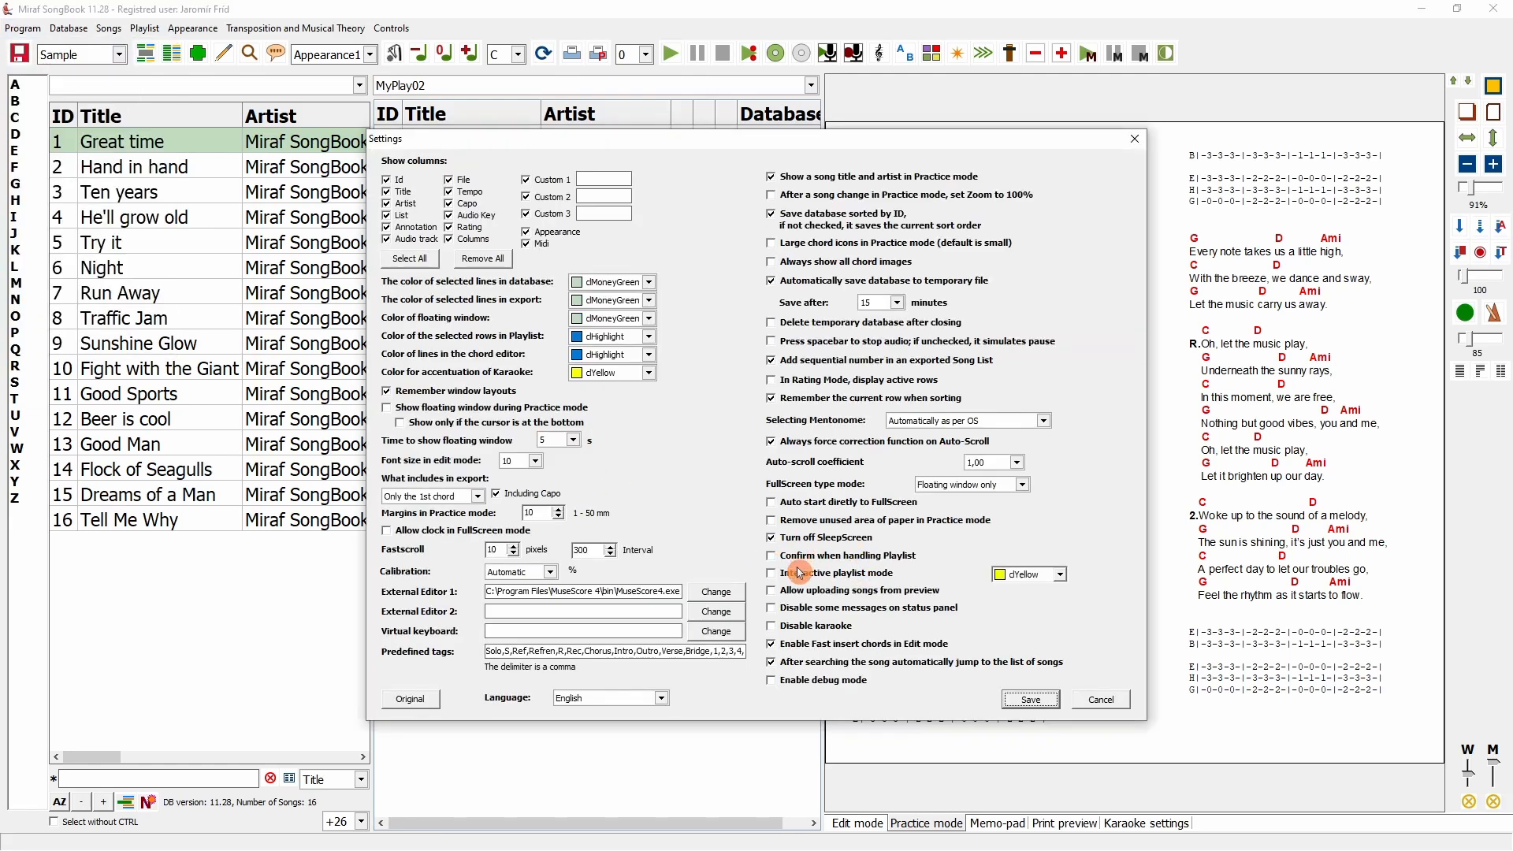
click(1061, 575)
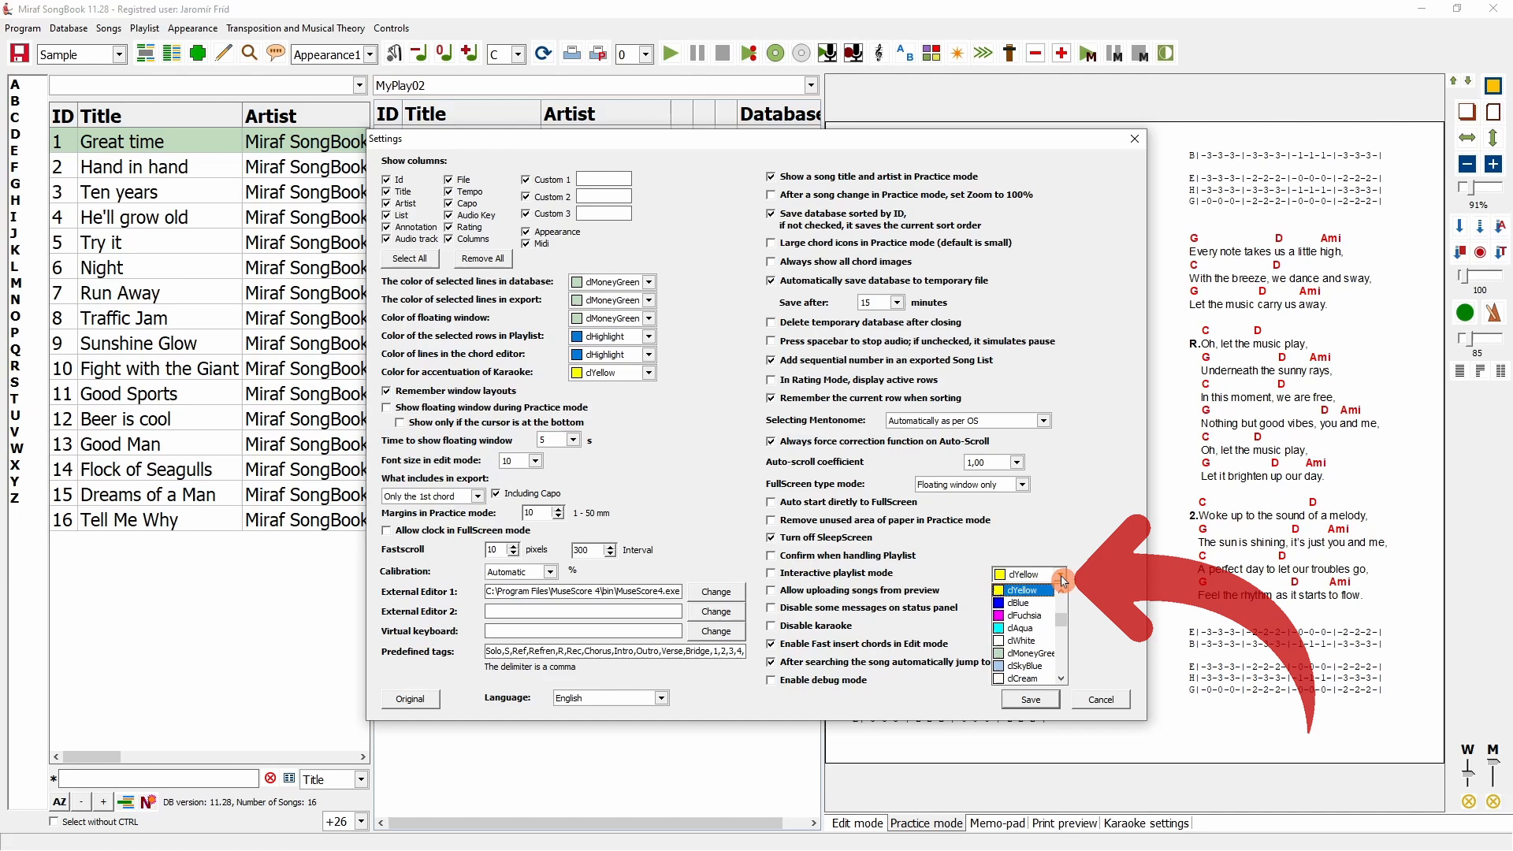
click(1031, 621)
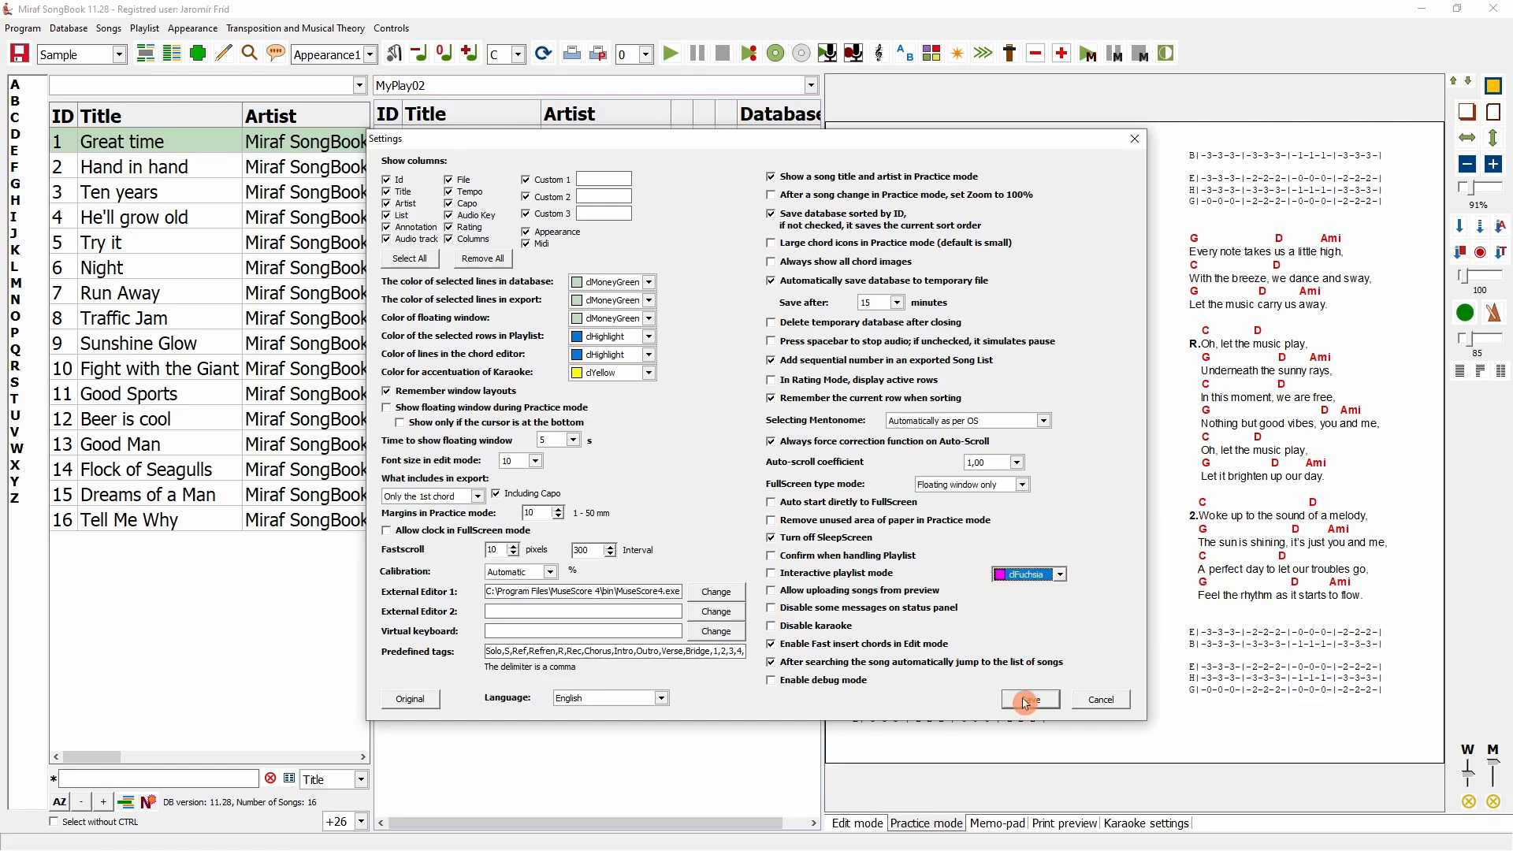
click(803, 574)
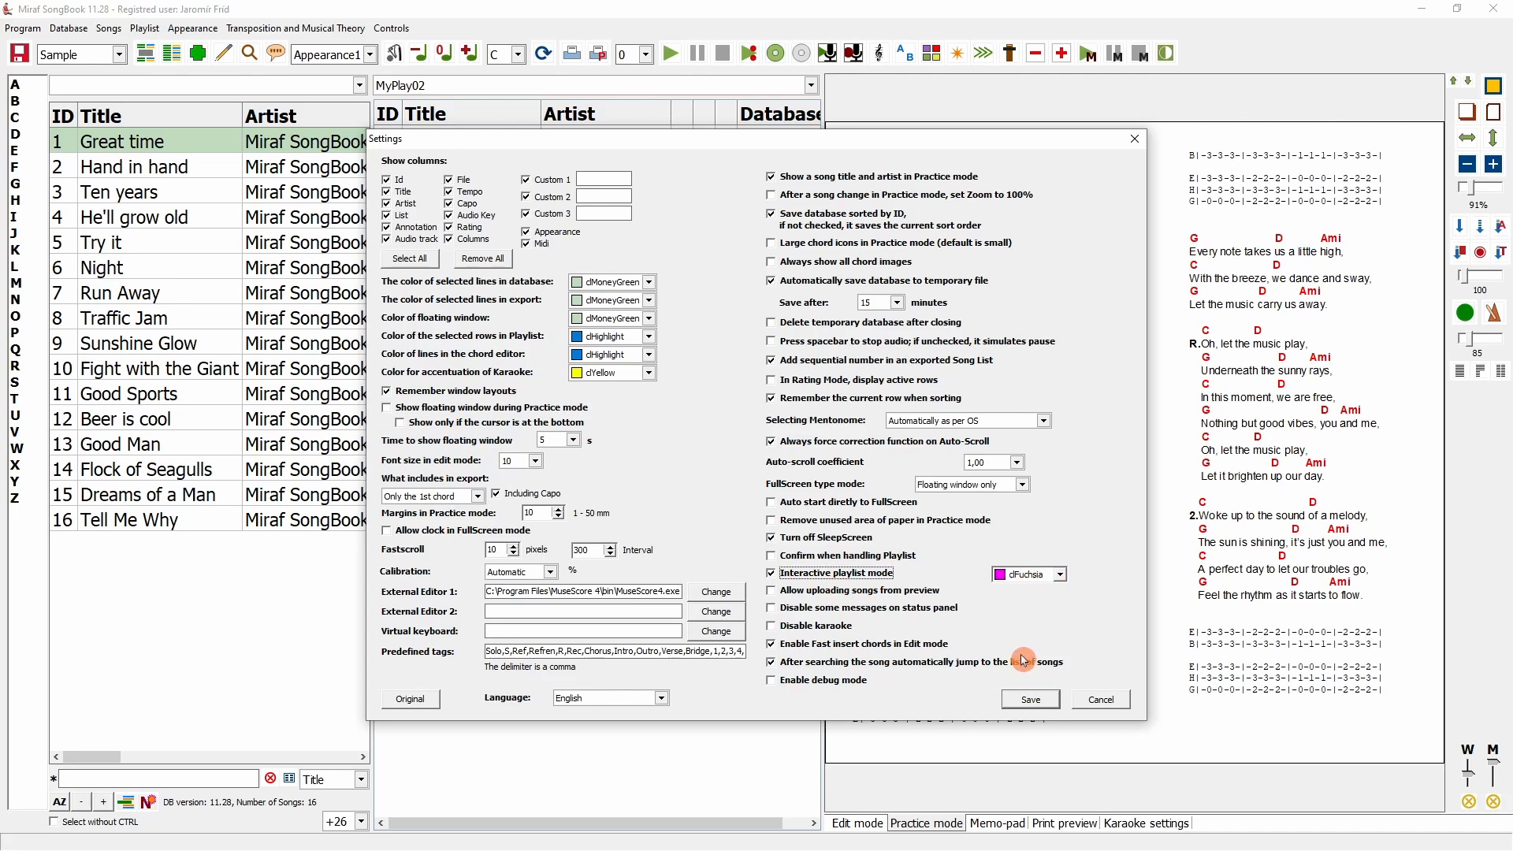
click(1031, 699)
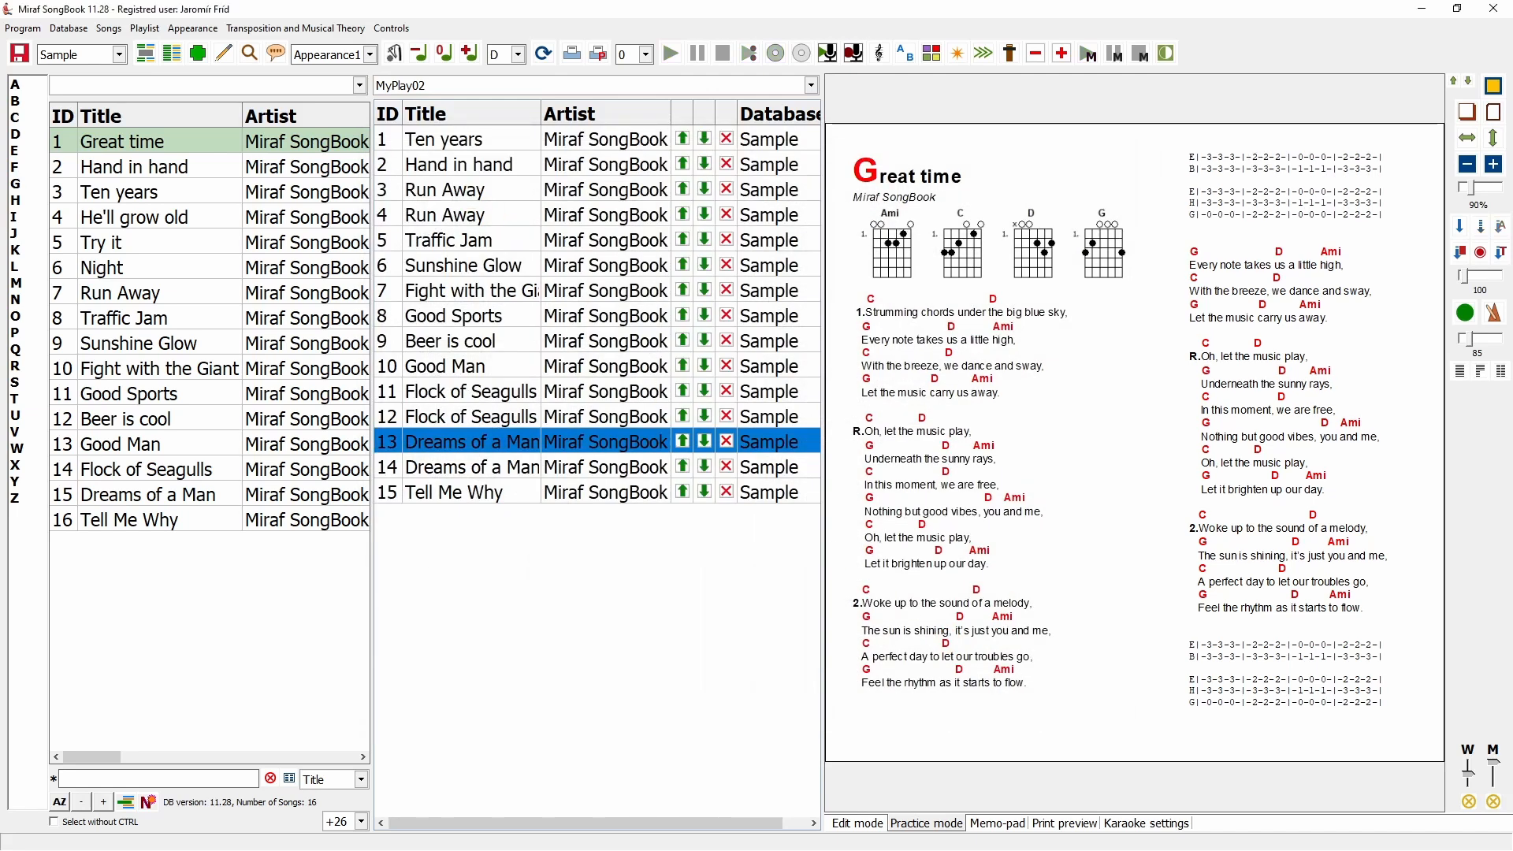
Open the first Run Away, Sunshine Glow, Good Sports and Good Man one after another from the playlist.
click(466, 191)
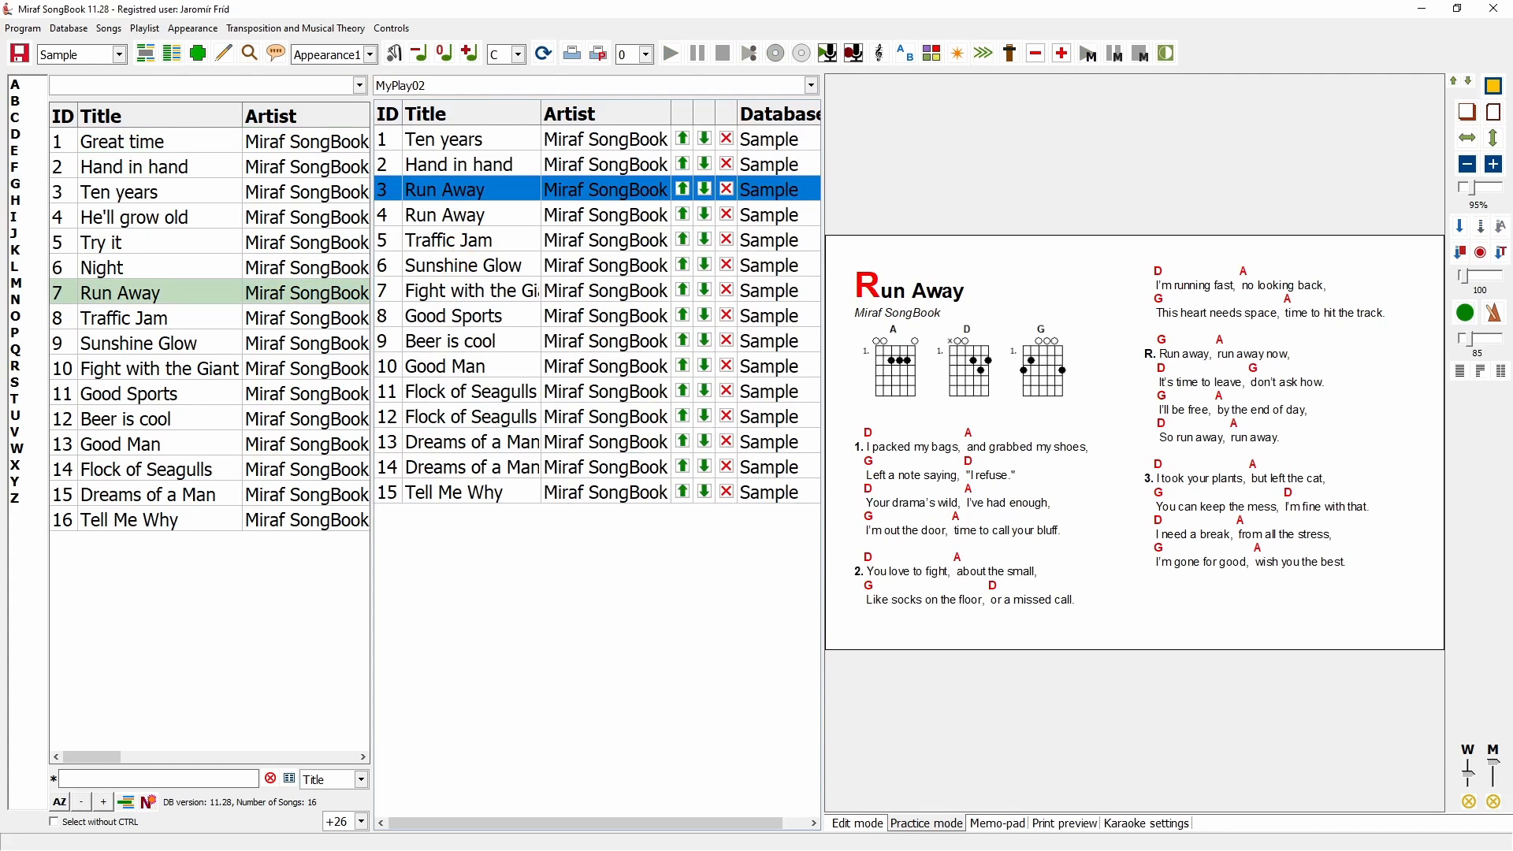
click(463, 265)
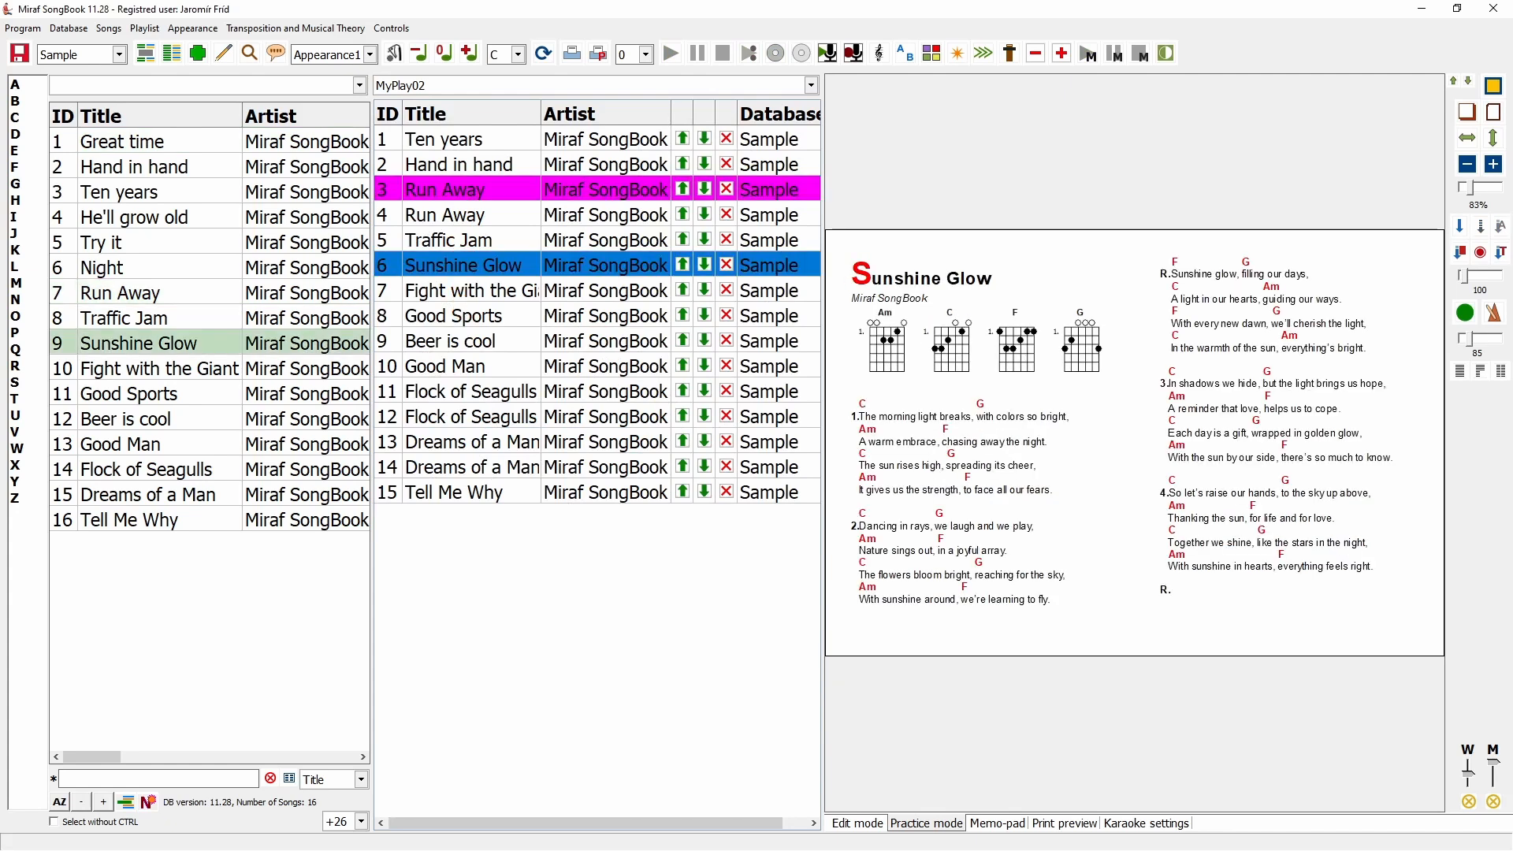
click(464, 316)
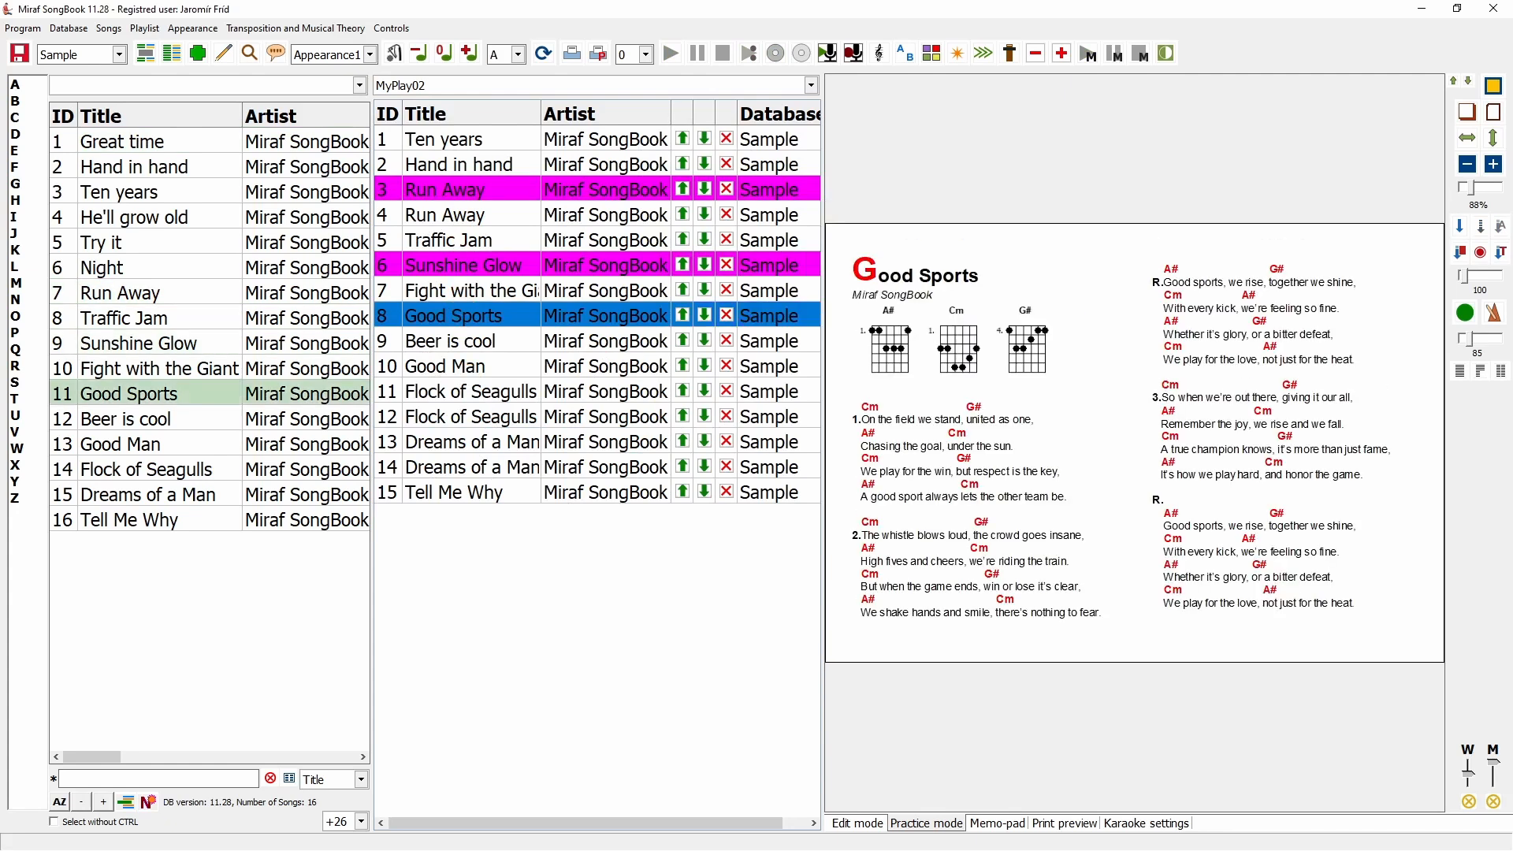
click(472, 369)
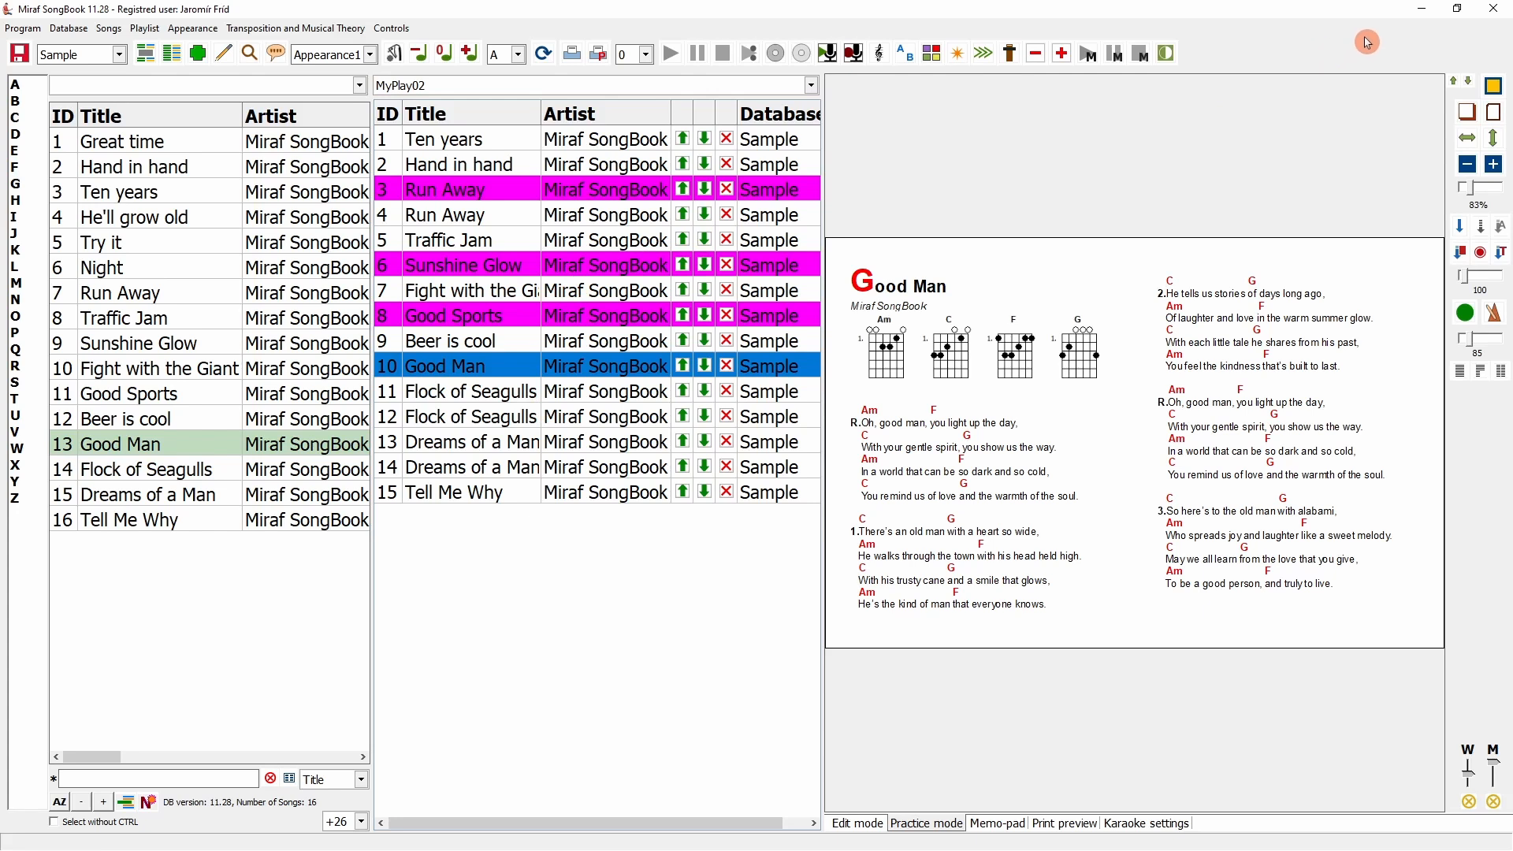
Minimize the songbook and open the PLAYLIST folder inside the Miraf SongBook folder in File Explorer.
click(1425, 13)
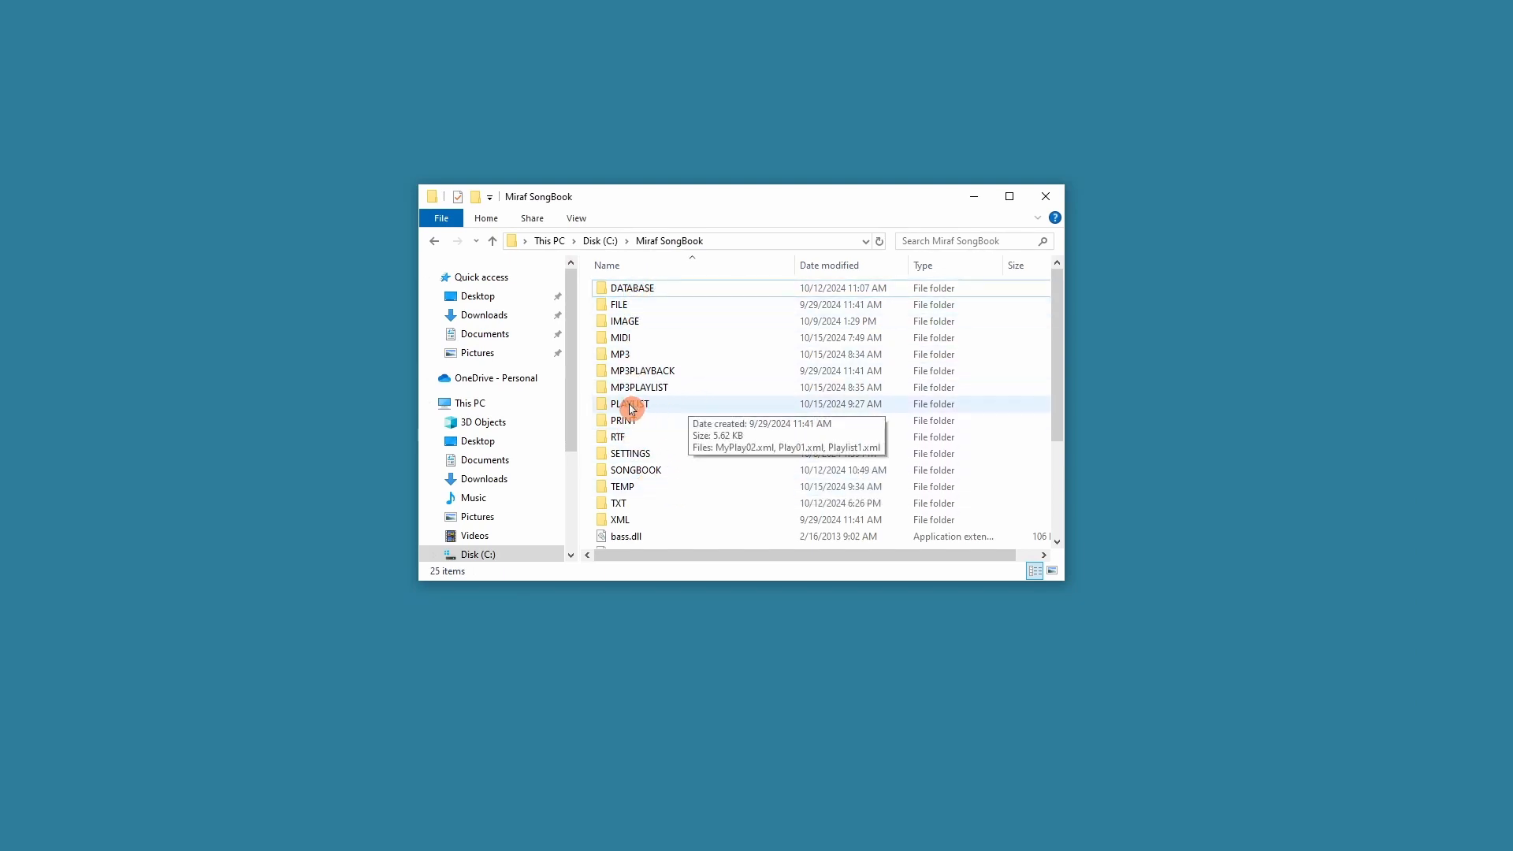
double_click(631, 405)
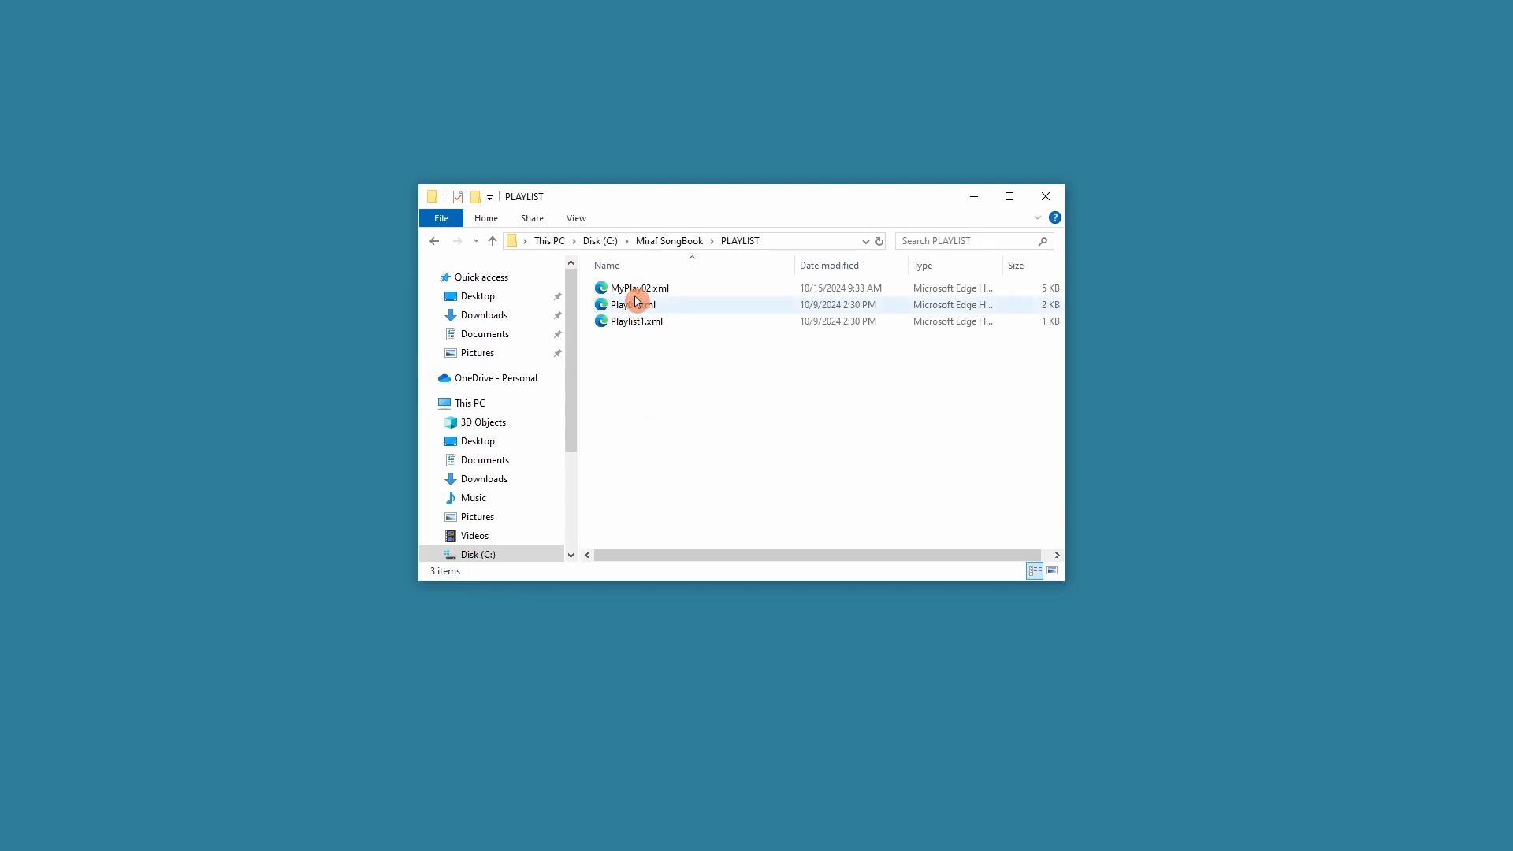